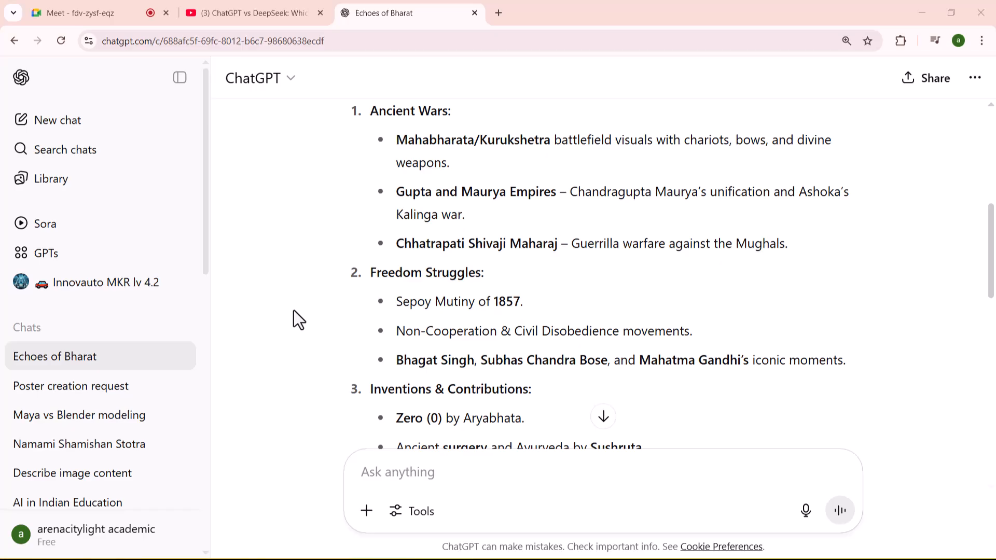
# Step: Write the prompt "describe the journey of crop production (e.g.: rice, wheat, sugarcane, etc.)", replacing the pasted text's opening "takes us through" with "describe"
pyautogui.click(432, 472)
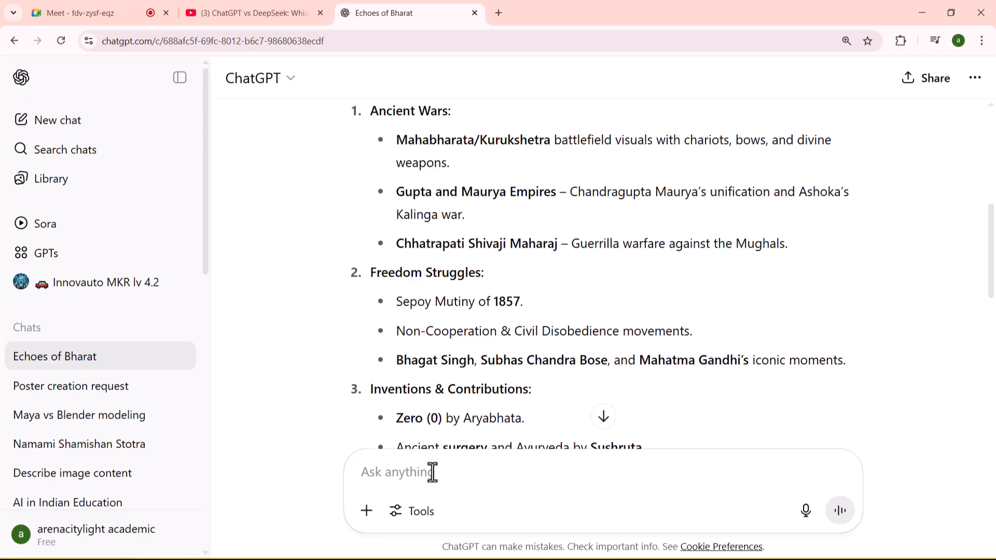
pyautogui.write('takes us through the journey of crop production (e.g.: rice, wheat, sugarcane, etc.).')
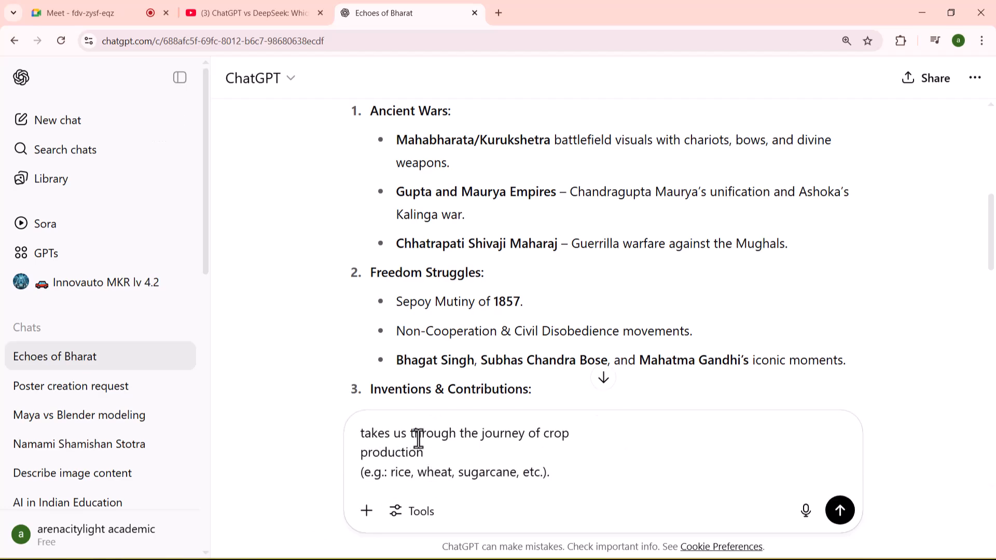
pyautogui.click(435, 437)
pyautogui.moveTo(453, 435); pyautogui.dragTo(354, 429)
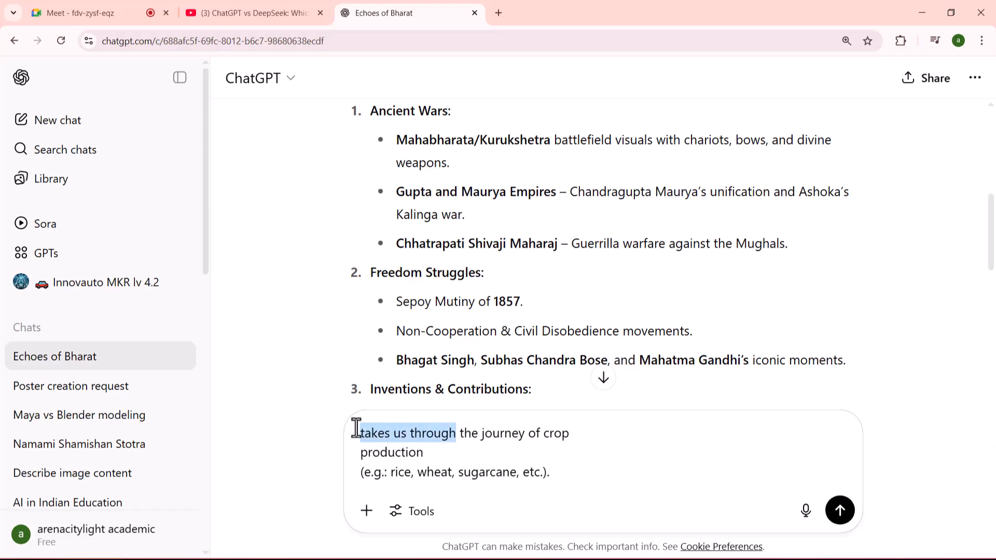
pyautogui.write('pLEAS')
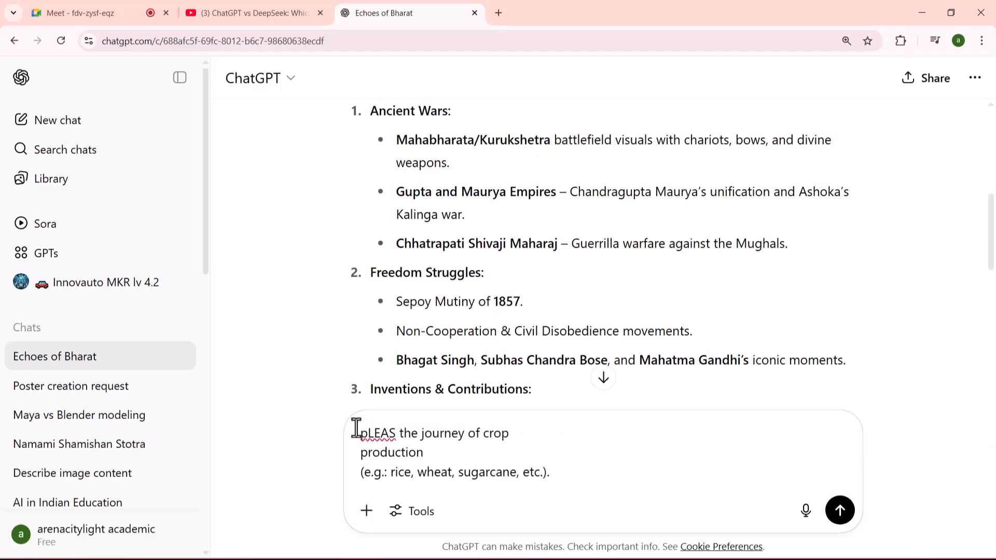
pyautogui.press('BackSpace')
pyautogui.press('BackSpace')
pyautogui.press('BackSpace')
pyautogui.press('BackSpace')
pyautogui.press('BackSpace')
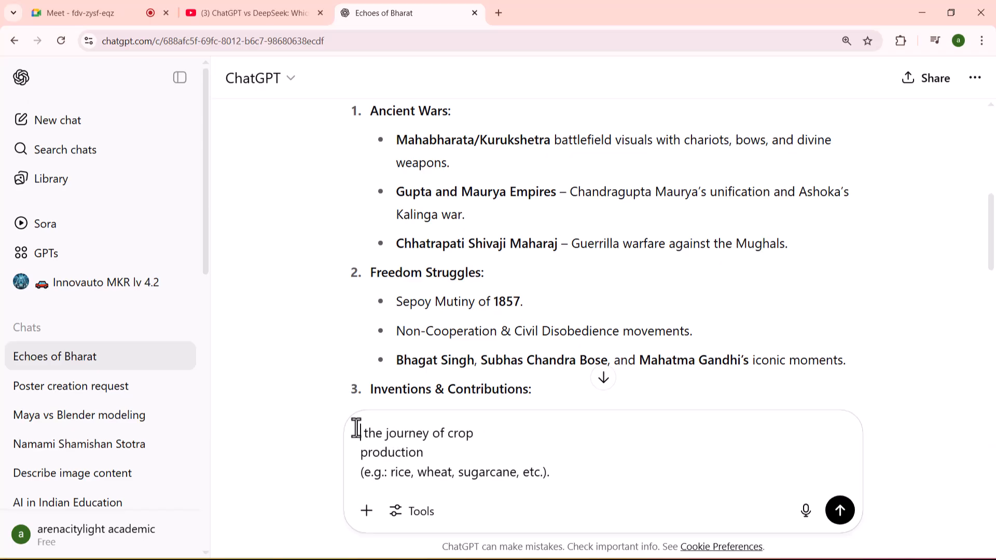
pyautogui.write('describe')
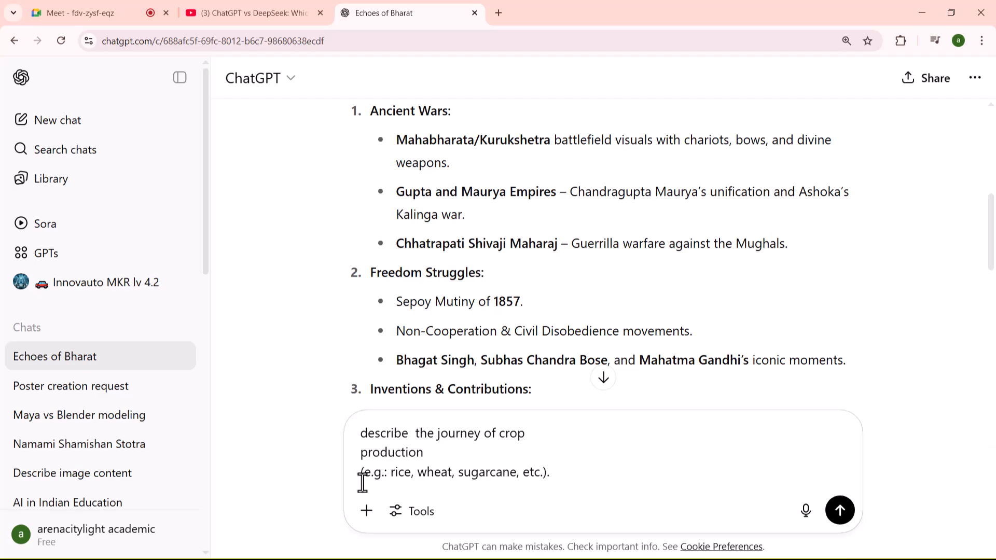
# Step: Complete the prompt with "for motion graphic duration 20 to 30 sec" and send it
pyautogui.click(553, 471)
pyautogui.click(458, 455)
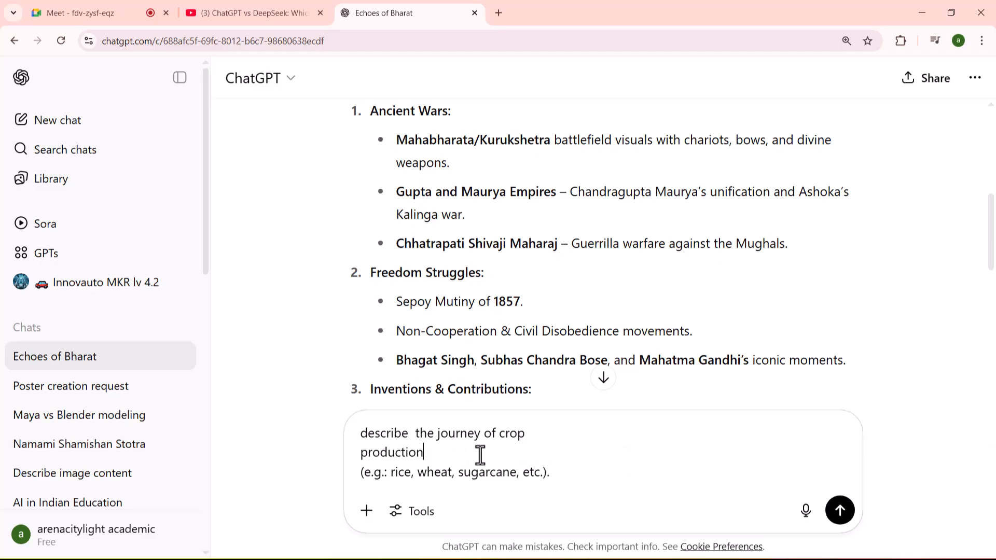
pyautogui.click(566, 475)
pyautogui.write('d')
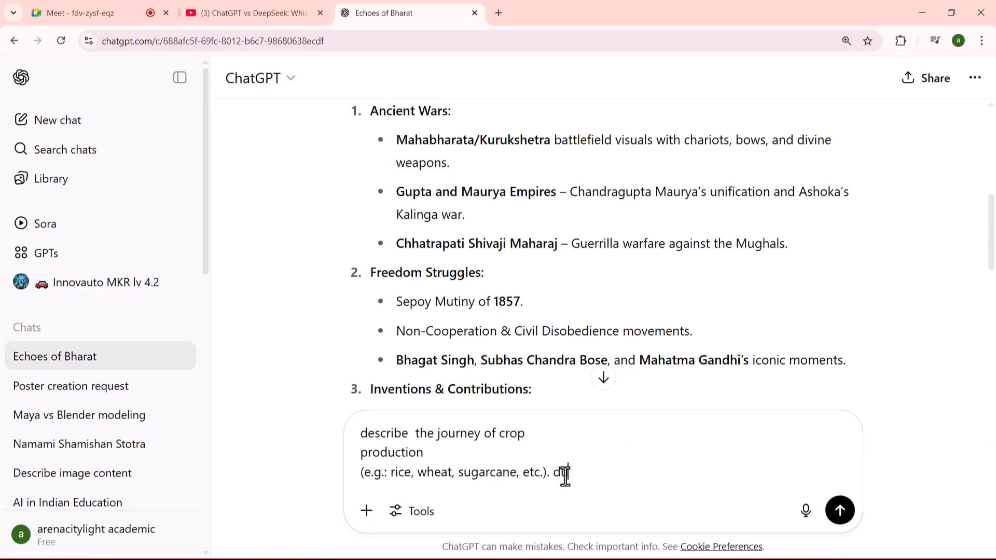
pyautogui.write('uration 20 to ')
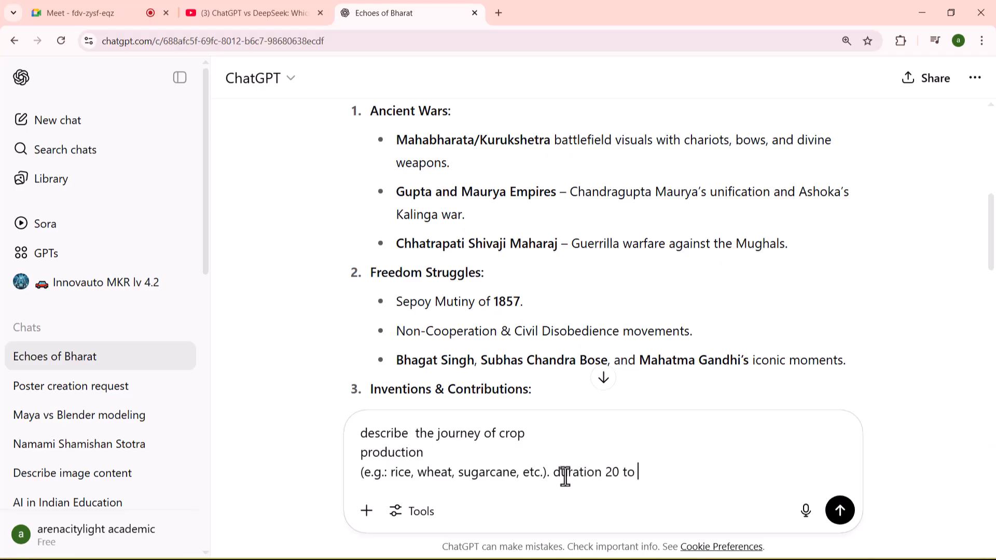
pyautogui.write('30 sec')
pyautogui.write('for mot')
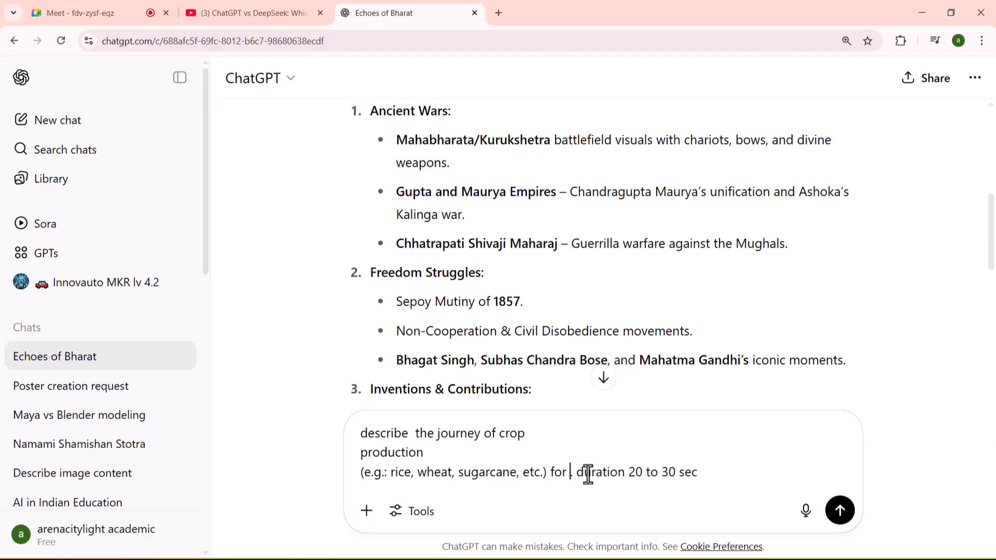
pyautogui.write('ion grap')
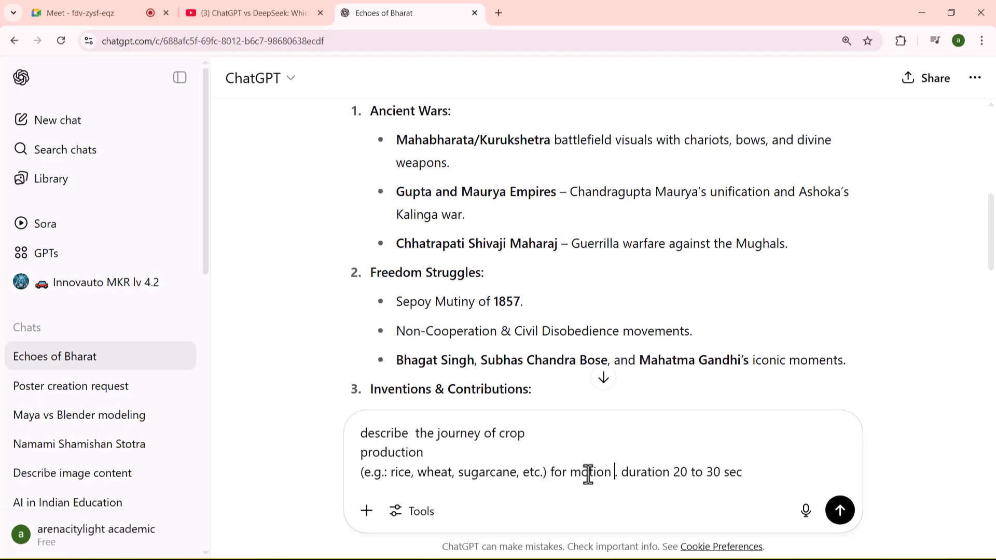
pyautogui.write('hic')
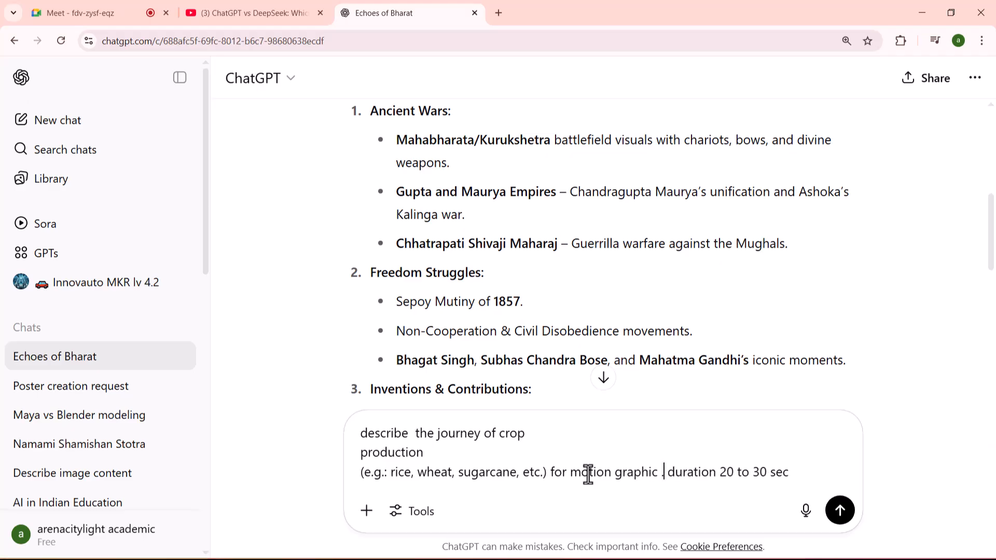
pyautogui.press('BackSpace')
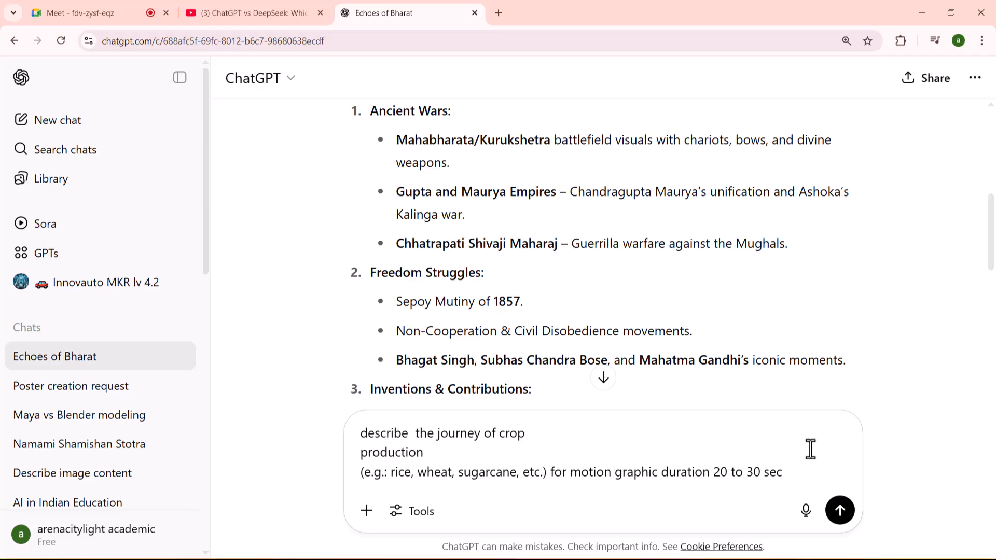
pyautogui.click(795, 477)
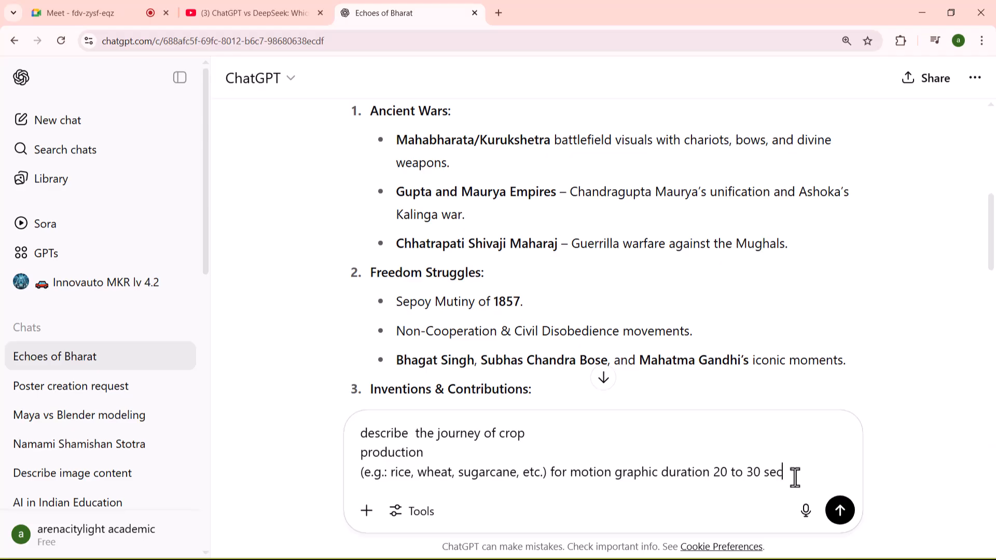
pyautogui.click(839, 511)
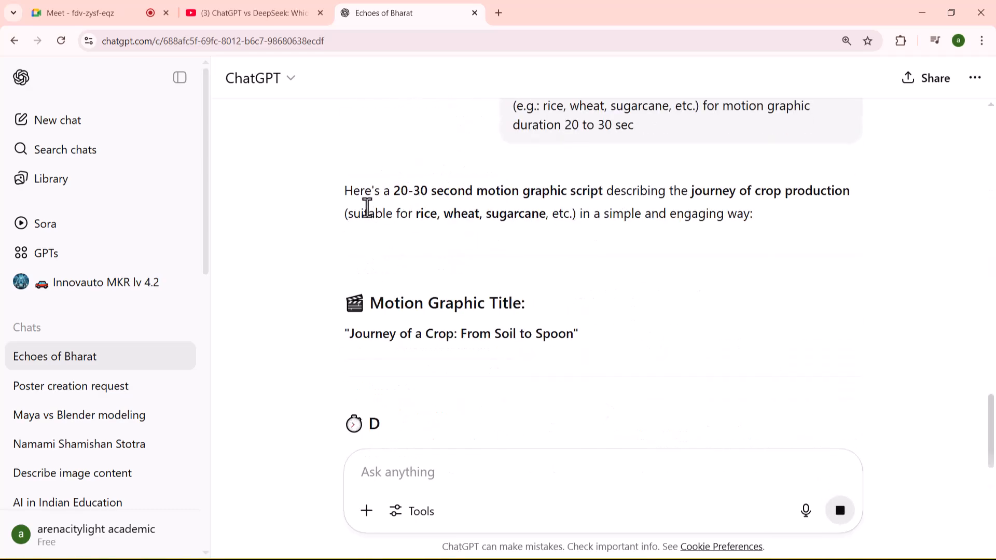
# Step: Examine the generated motion graphic script's title, duration, voiceover time segments and first visual description
pyautogui.moveTo(352, 192); pyautogui.dragTo(554, 185)
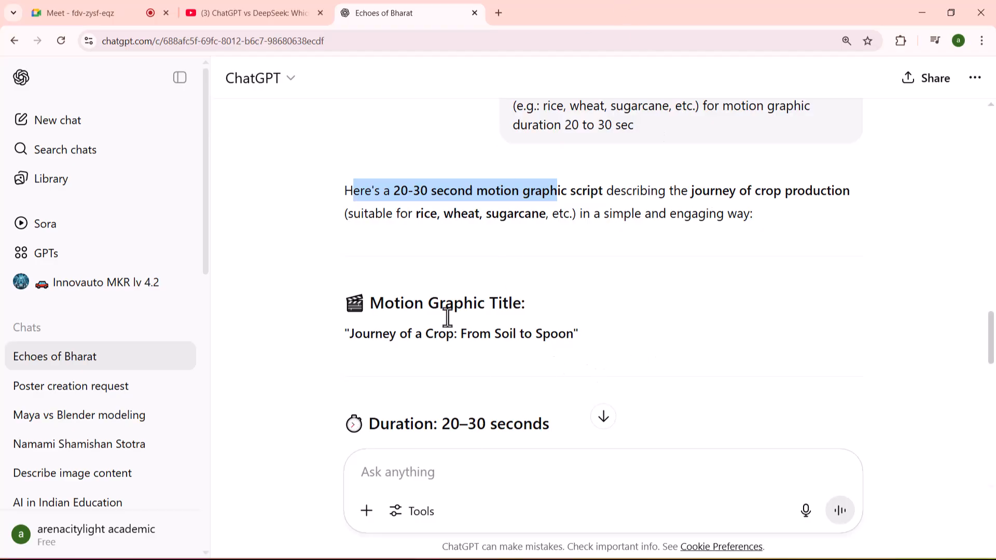
pyautogui.moveTo(384, 304); pyautogui.dragTo(508, 305)
pyautogui.scroll(-1, 406, 327)
pyautogui.scroll(-1, 405, 328)
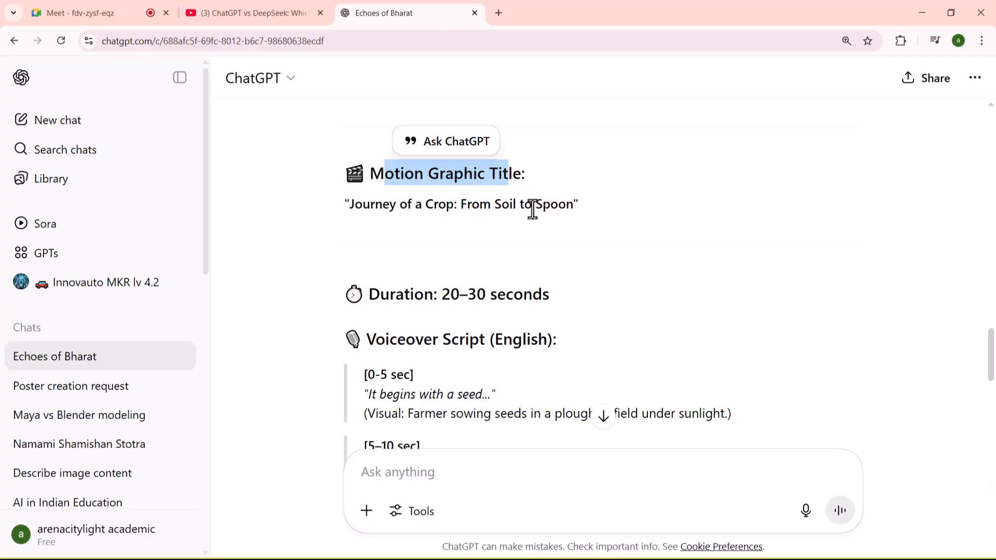
pyautogui.scroll(-1, 578, 216)
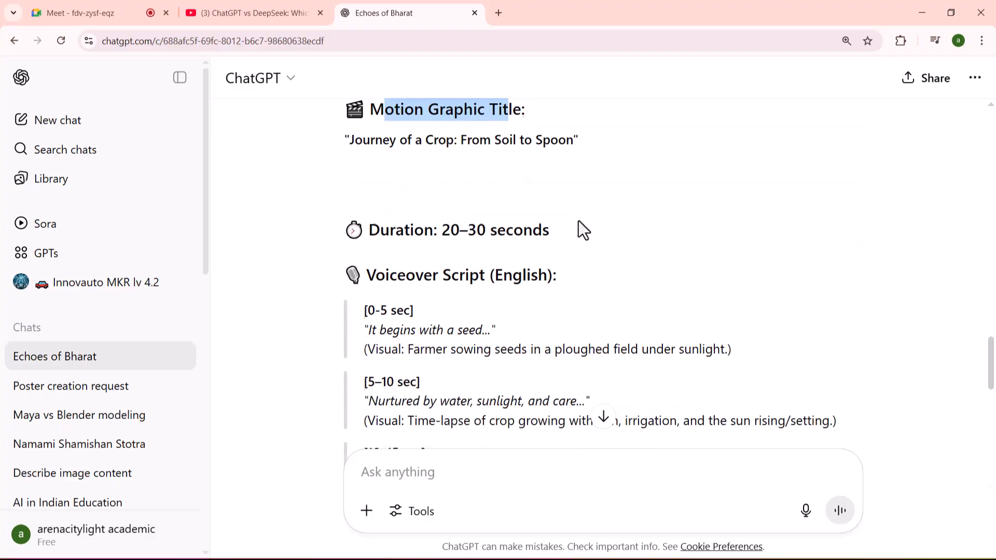
pyautogui.scroll(-1, 450, 266)
pyautogui.moveTo(375, 211); pyautogui.dragTo(503, 217)
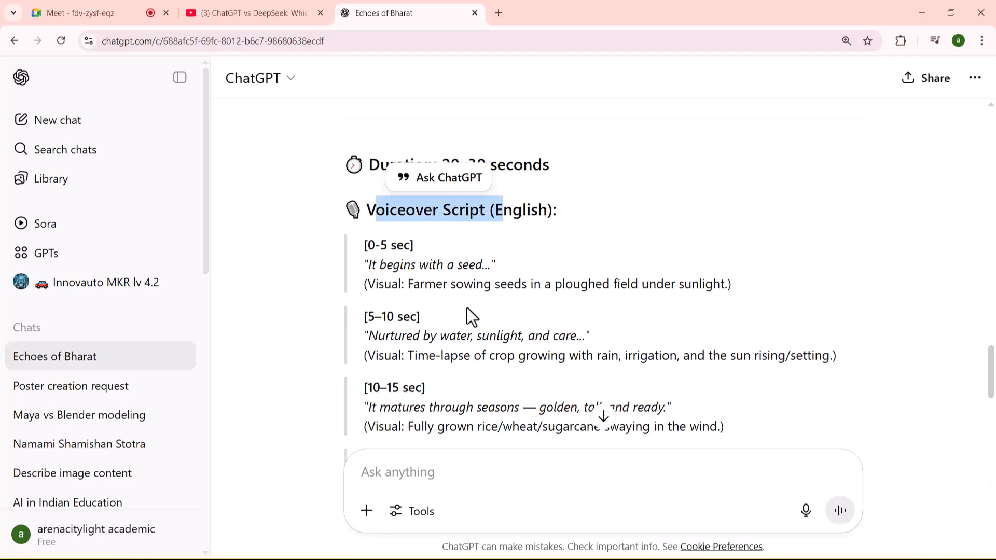
pyautogui.moveTo(366, 244); pyautogui.dragTo(407, 248)
pyautogui.moveTo(367, 316); pyautogui.dragTo(416, 317)
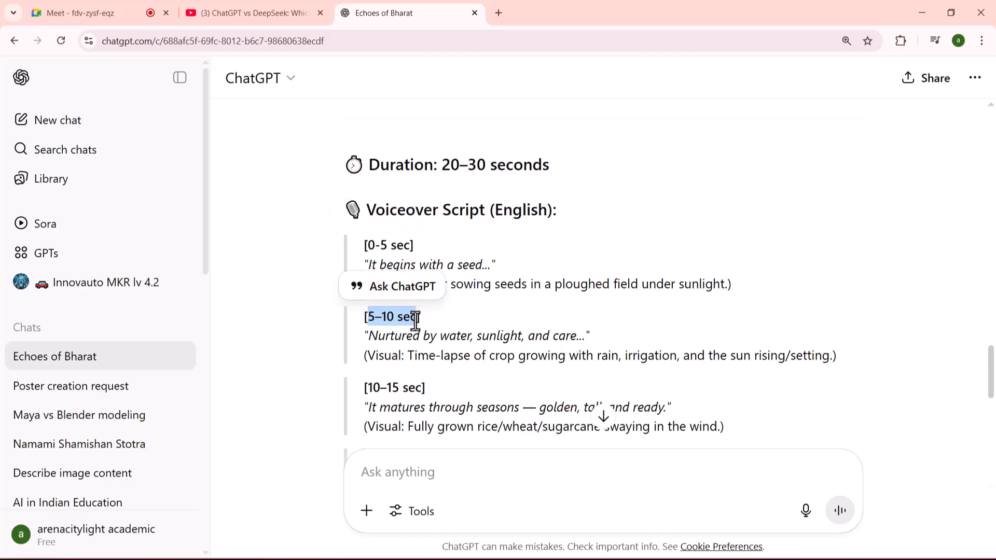
pyautogui.moveTo(367, 387); pyautogui.dragTo(421, 388)
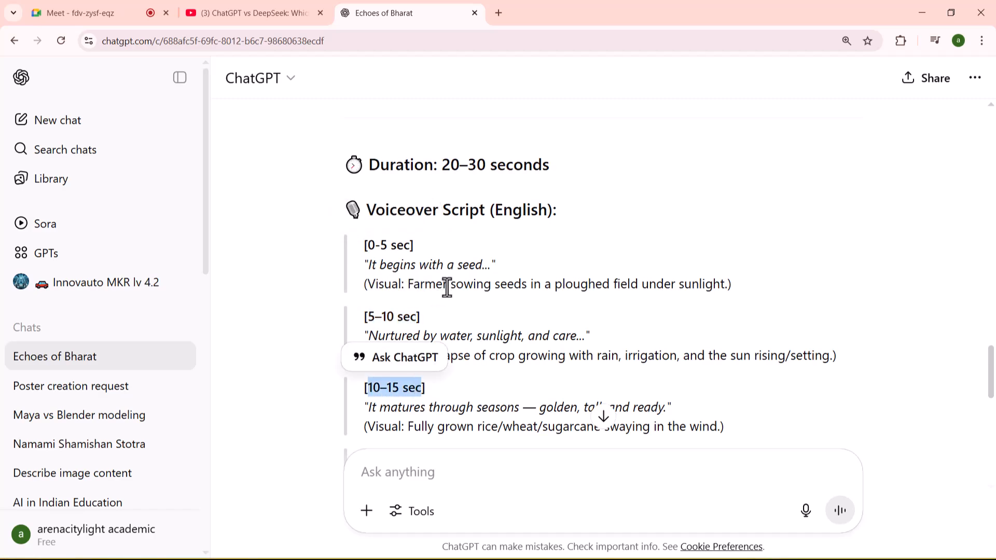
pyautogui.moveTo(367, 285); pyautogui.dragTo(684, 289)
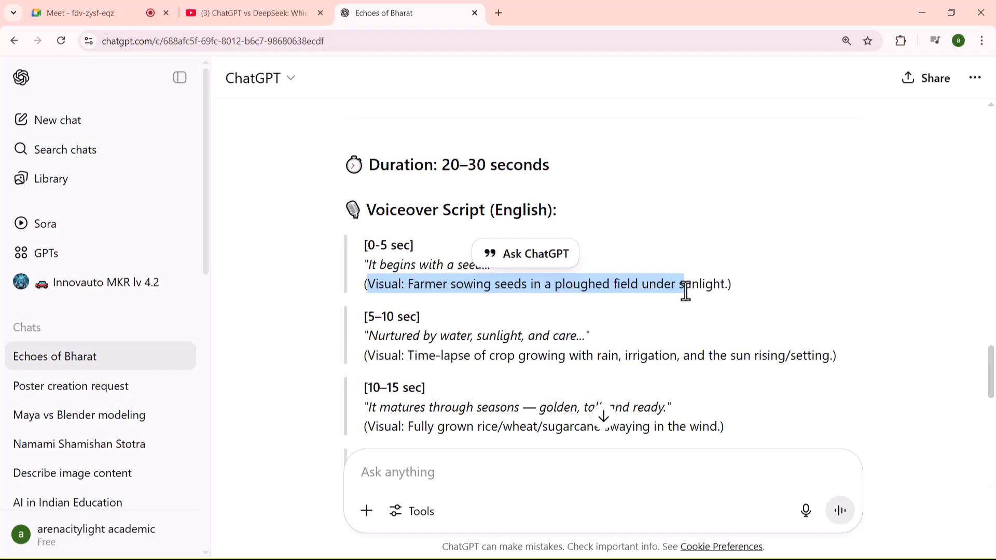
pyautogui.click(417, 306)
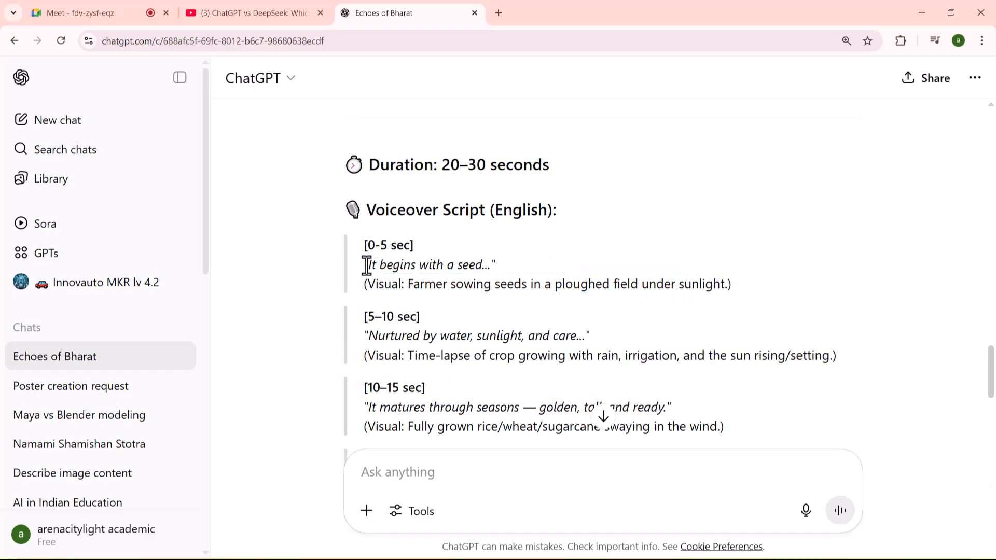
# Step: Review the remaining voiceover segments and the visual style suggestions at the end of the response
pyautogui.scroll(-1, 374, 259)
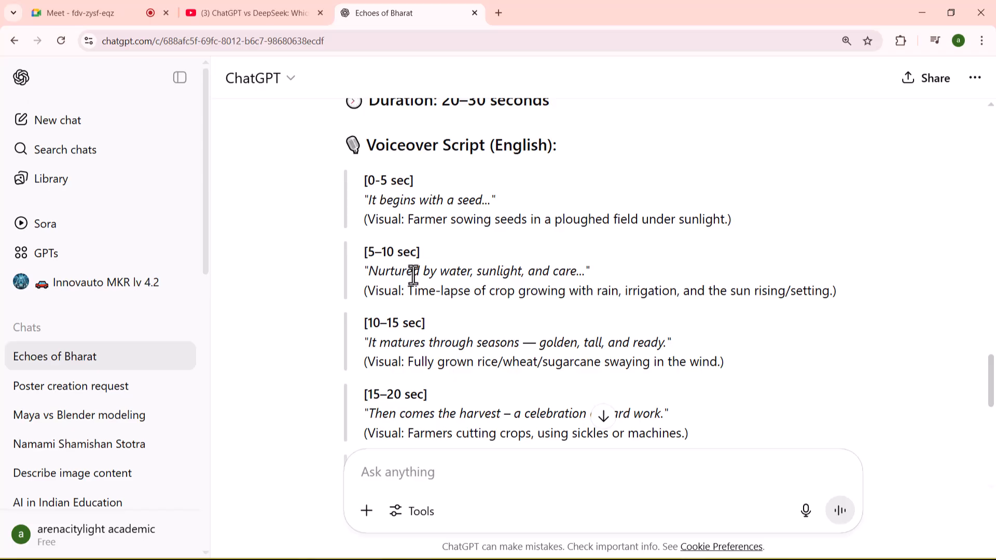
pyautogui.scroll(-5, 413, 277)
pyautogui.scroll(-2, 414, 283)
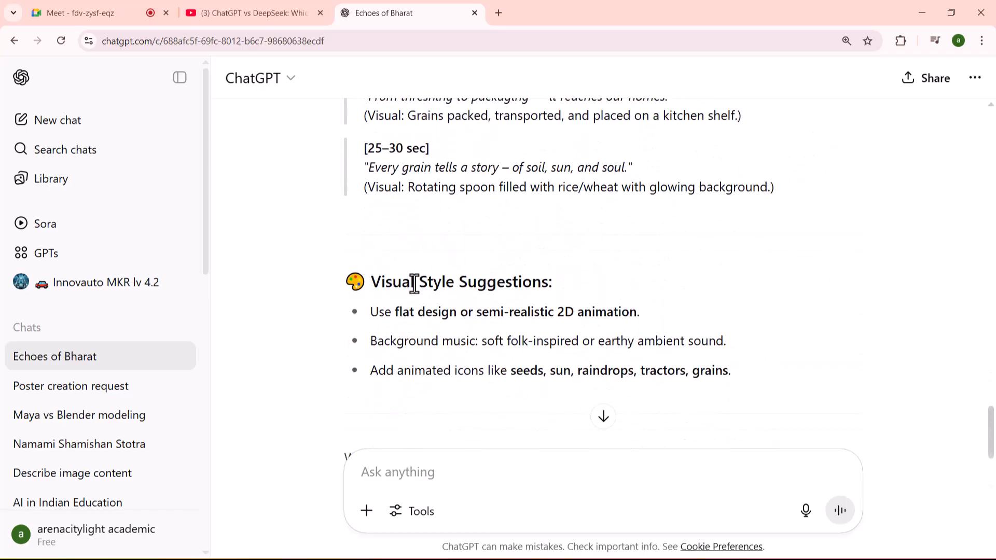
pyautogui.moveTo(372, 281); pyautogui.dragTo(531, 284)
pyautogui.scroll(-3, 591, 259)
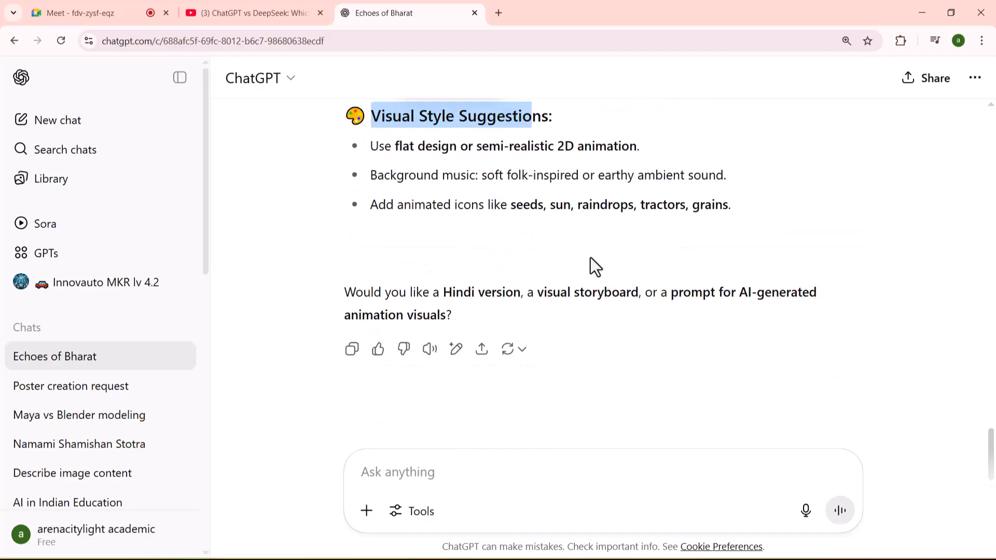
pyautogui.scroll(10, 590, 257)
pyautogui.scroll(1, 593, 268)
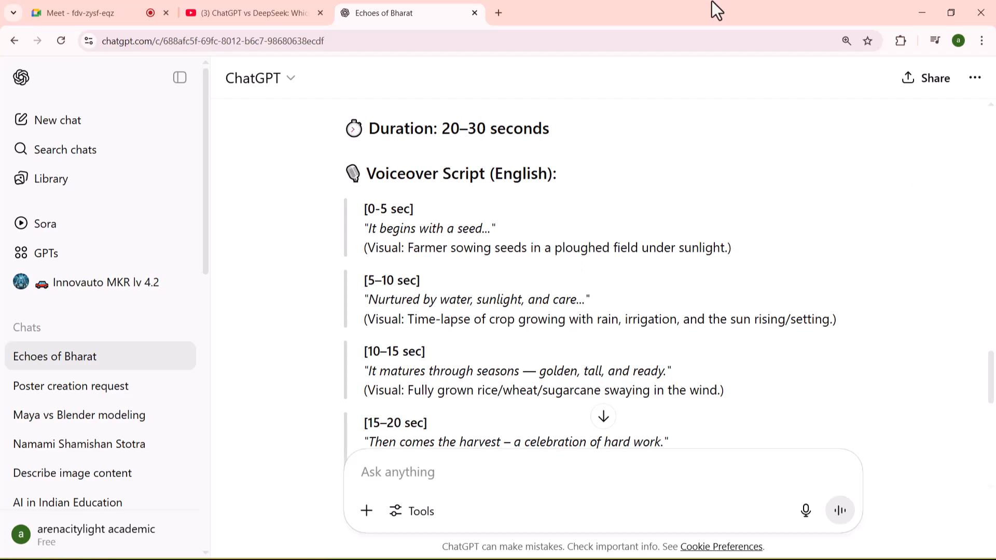
# Step: Search Google for elevenlabs in a new browser tab and open the ElevenLabs AI Voice Tools website
pyautogui.click(506, 18)
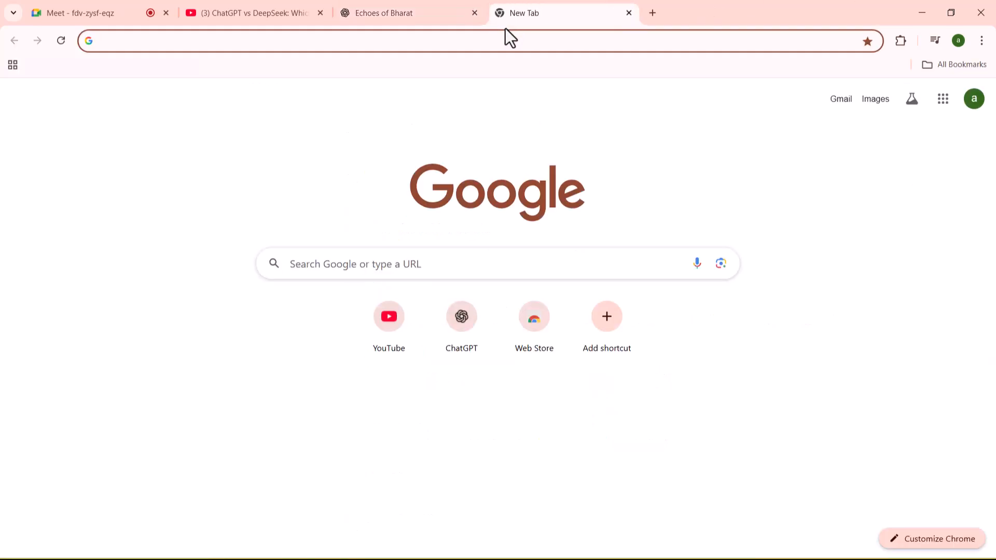
pyautogui.write('eleven')
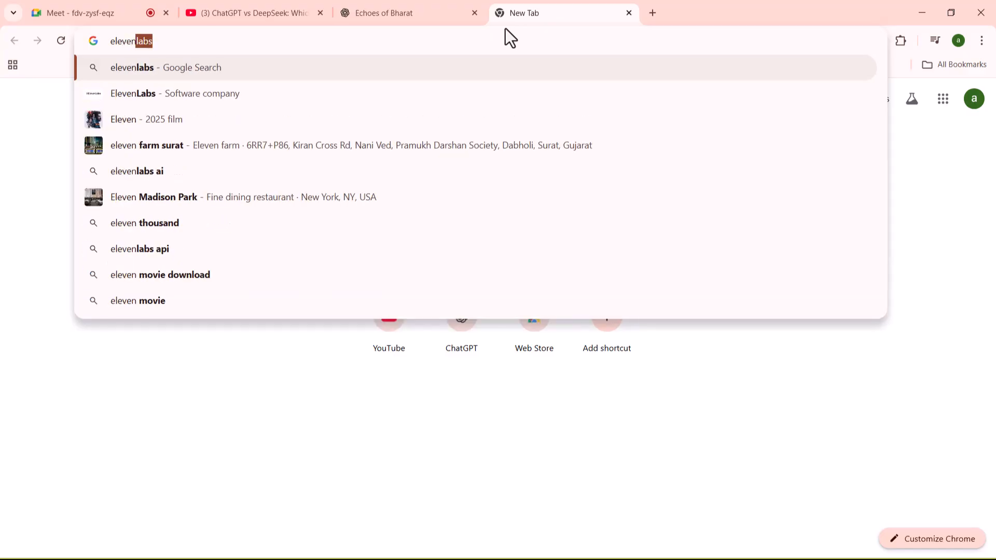
pyautogui.press('Return')
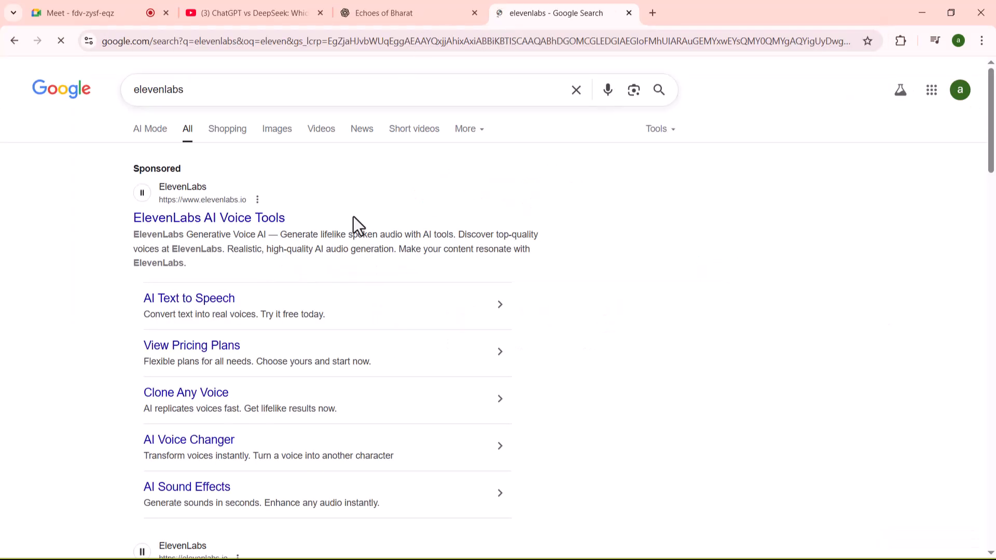
pyautogui.click(209, 218)
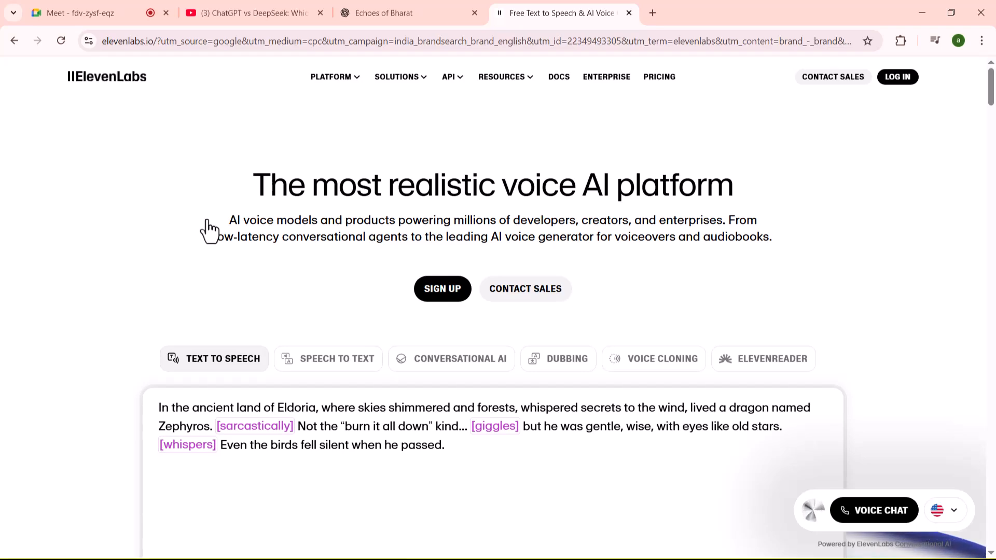
# Step: Return to the ChatGPT conversation and begin a follow-up prompt with "Please give me description"
pyautogui.click(397, 13)
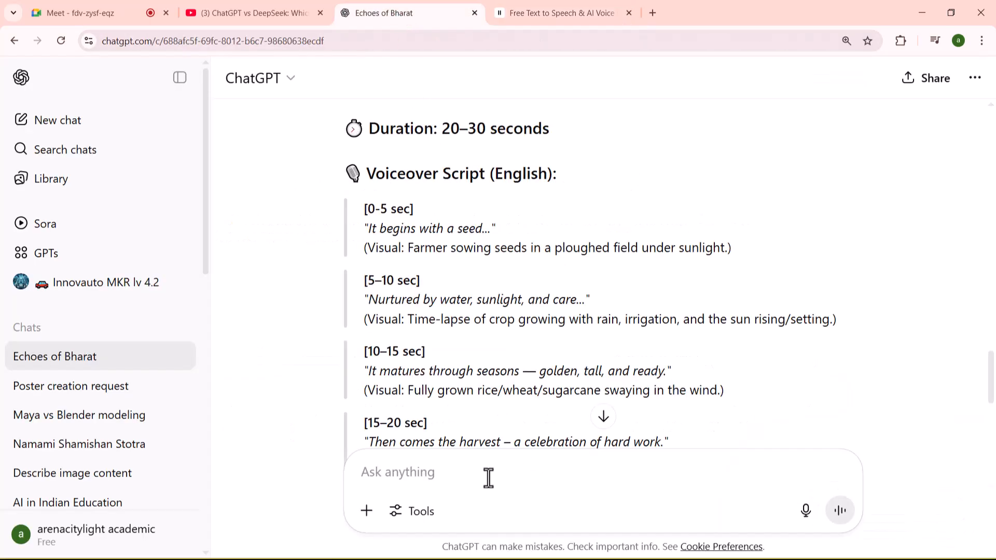
pyautogui.scroll(-3, 502, 331)
pyautogui.scroll(-4, 507, 326)
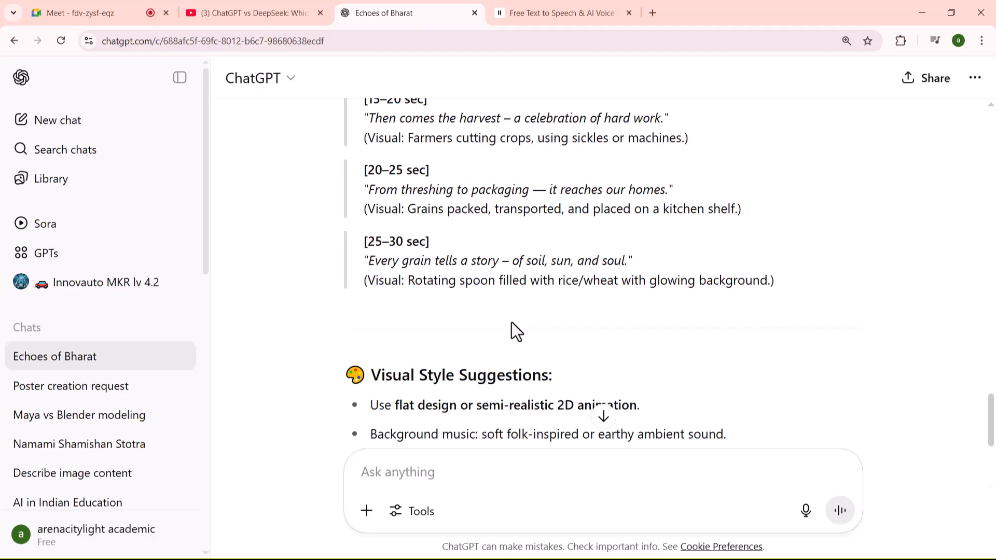
pyautogui.write('Pl')
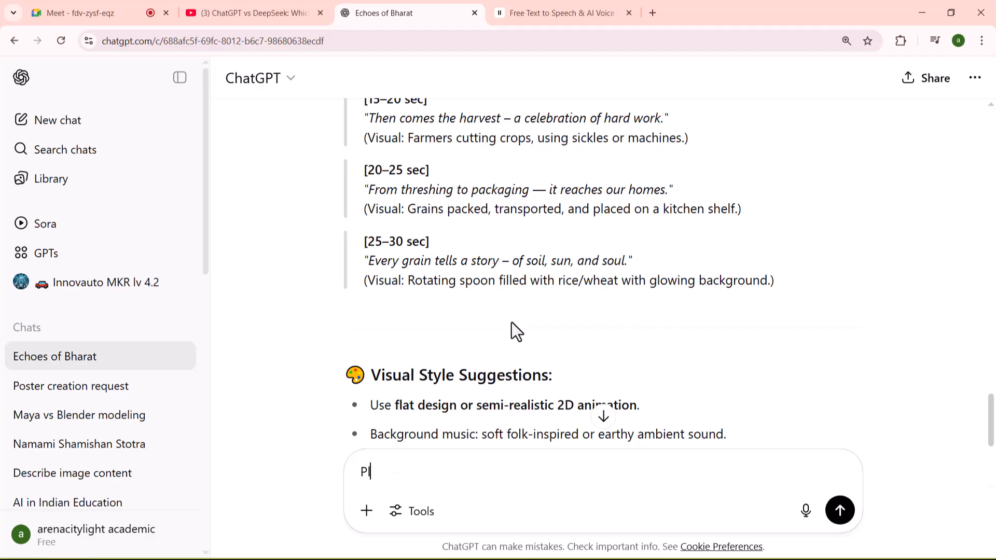
pyautogui.write('ease give me descripot')
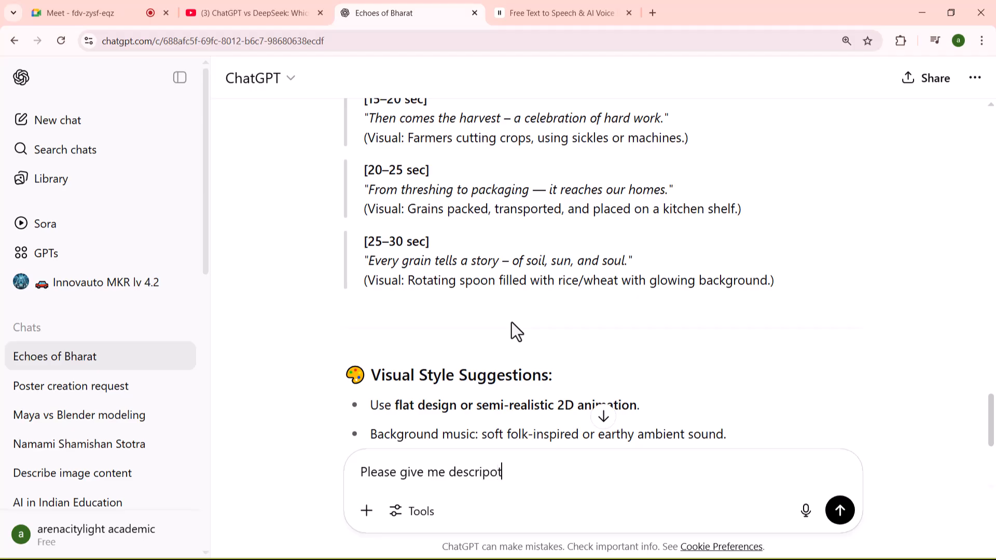
pyautogui.press('BackSpace')
pyautogui.press('BackSpace')
pyautogui.write('tion')
# Step: Complete the follow-up prompt with "scenes" after rechecking the voiceover script, and send it
pyautogui.scroll(5, 534, 283)
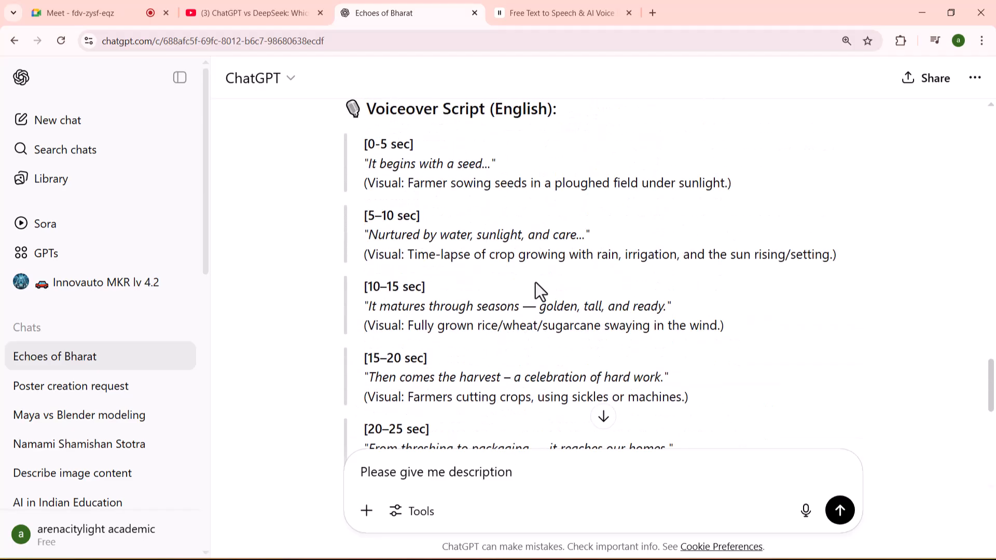
pyautogui.scroll(1, 471, 280)
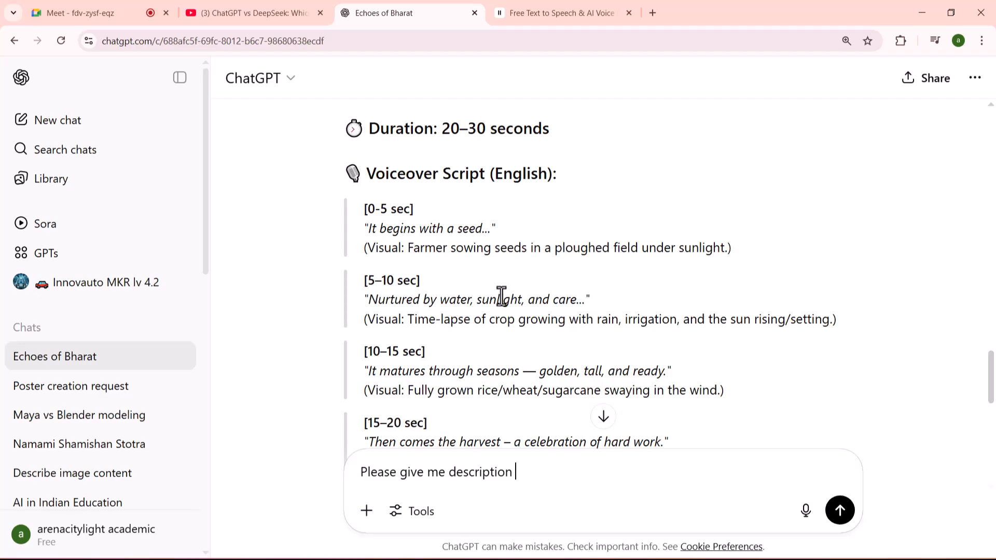
pyautogui.write('sce')
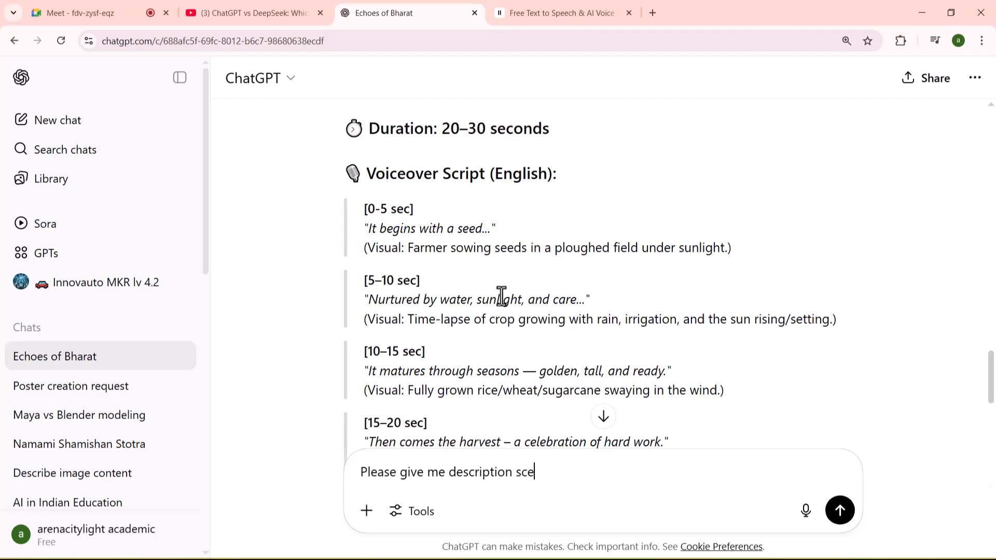
pyautogui.write('nes')
pyautogui.press('Return')
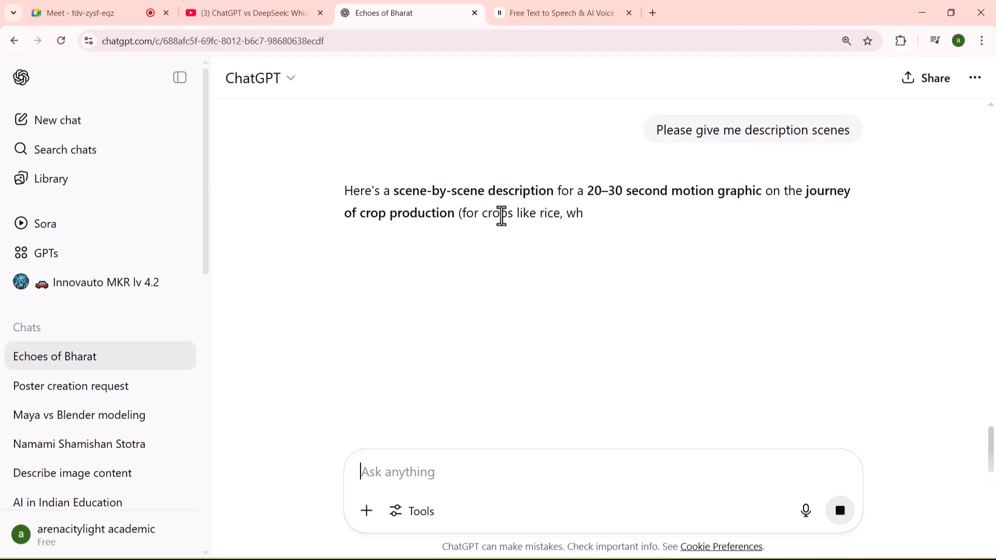
# Step: Examine the titles, durations, visual descriptions and on-screen text of Scenes 1 and 2 in the new response
pyautogui.scroll(-3, 496, 216)
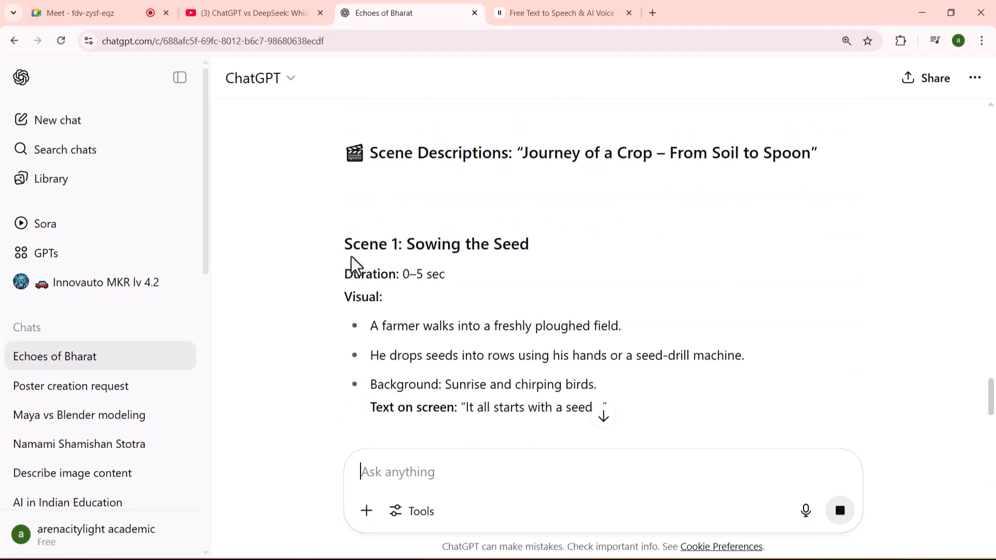
pyautogui.moveTo(343, 244); pyautogui.dragTo(543, 244)
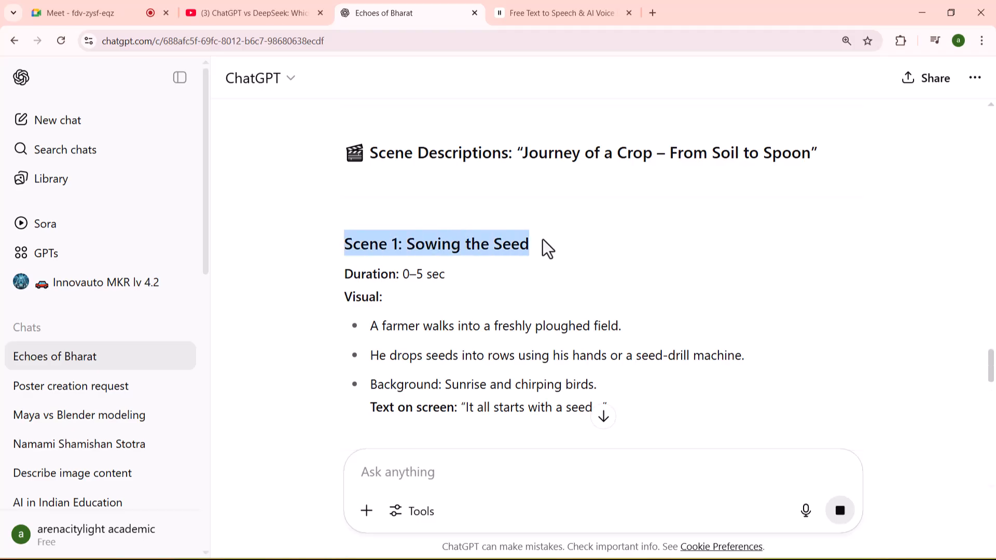
pyautogui.scroll(-2, 544, 244)
pyautogui.moveTo(344, 169); pyautogui.dragTo(415, 168)
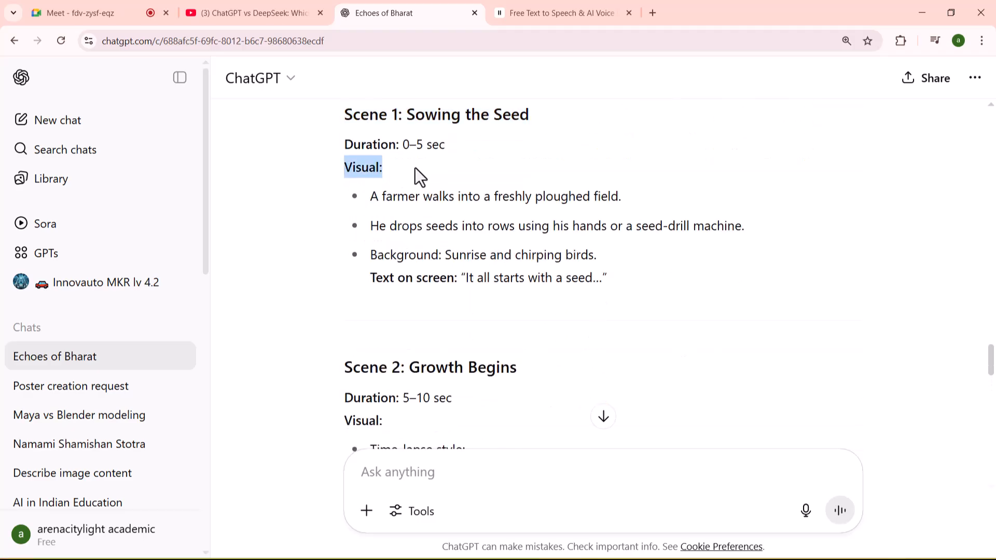
pyautogui.moveTo(370, 280); pyautogui.dragTo(458, 279)
pyautogui.scroll(-2, 490, 252)
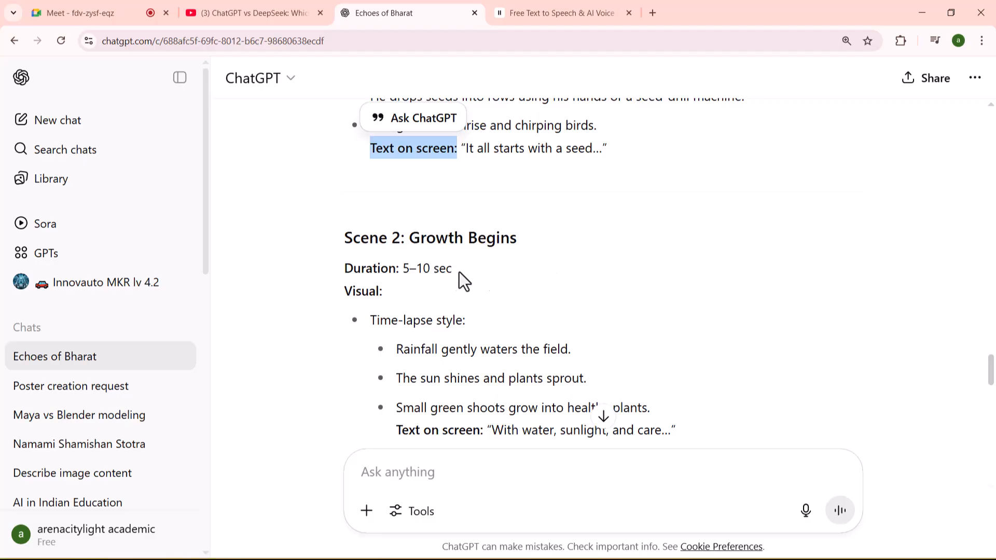
pyautogui.moveTo(398, 268); pyautogui.dragTo(458, 269)
pyautogui.scroll(2, 498, 243)
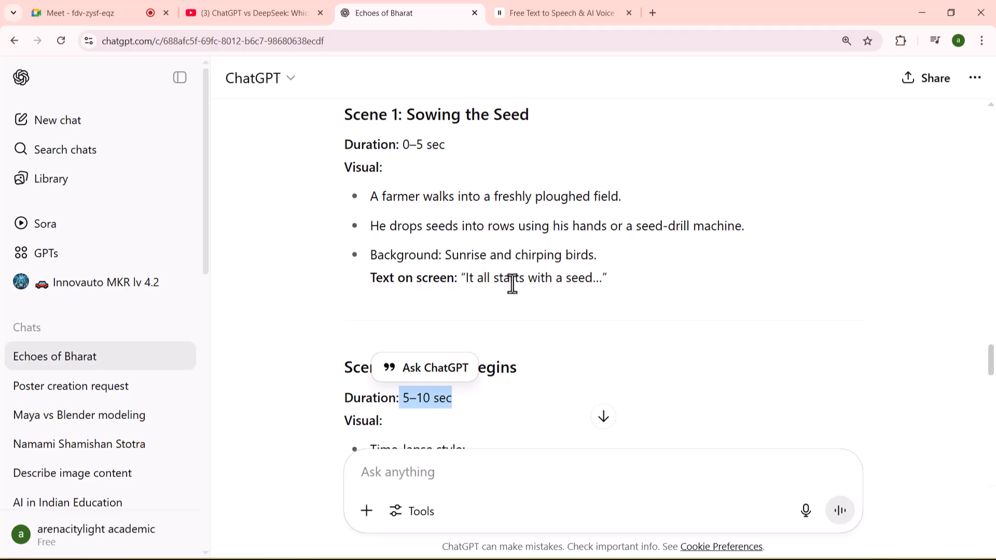
pyautogui.scroll(-3, 512, 284)
pyautogui.click(416, 278)
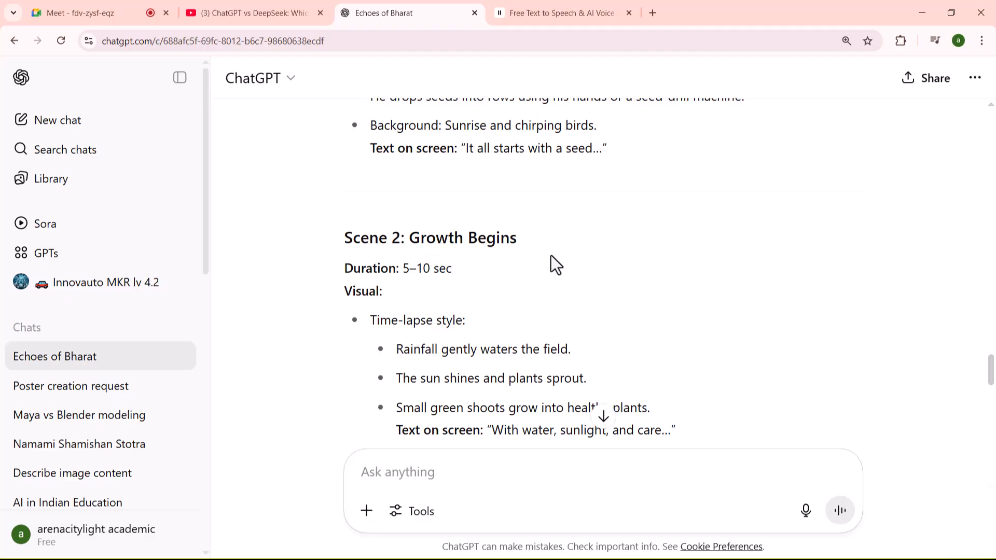
# Step: Review the remaining scene descriptions from Scene 3 onward and the closing question of the response
pyautogui.scroll(-4, 533, 287)
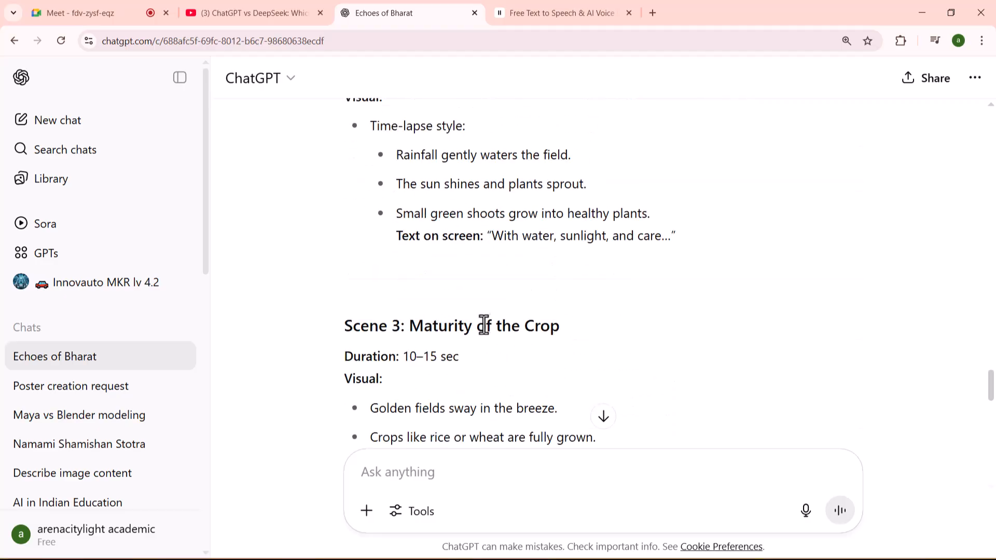
pyautogui.scroll(-3, 483, 324)
pyautogui.scroll(-9, 483, 324)
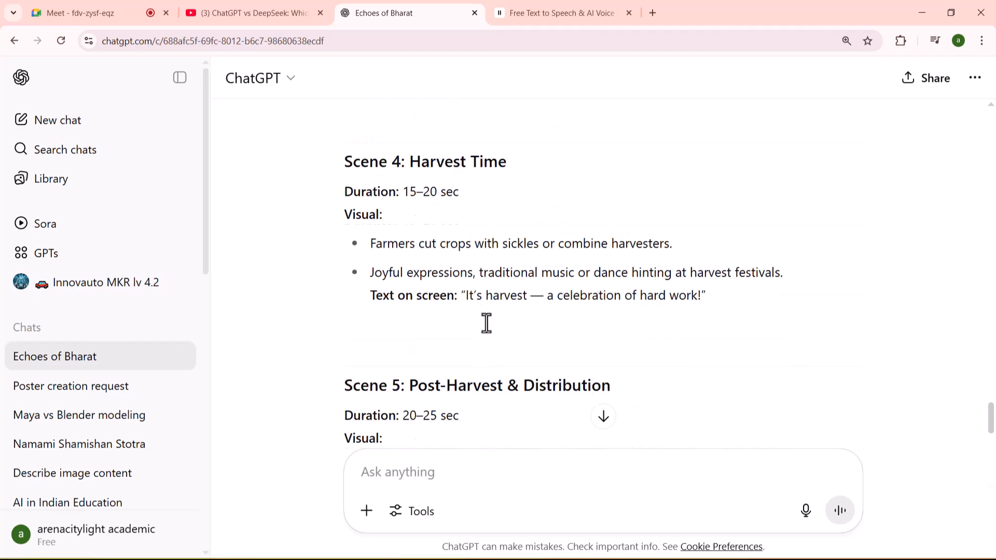
pyautogui.scroll(-5, 486, 323)
pyautogui.scroll(-4, 491, 319)
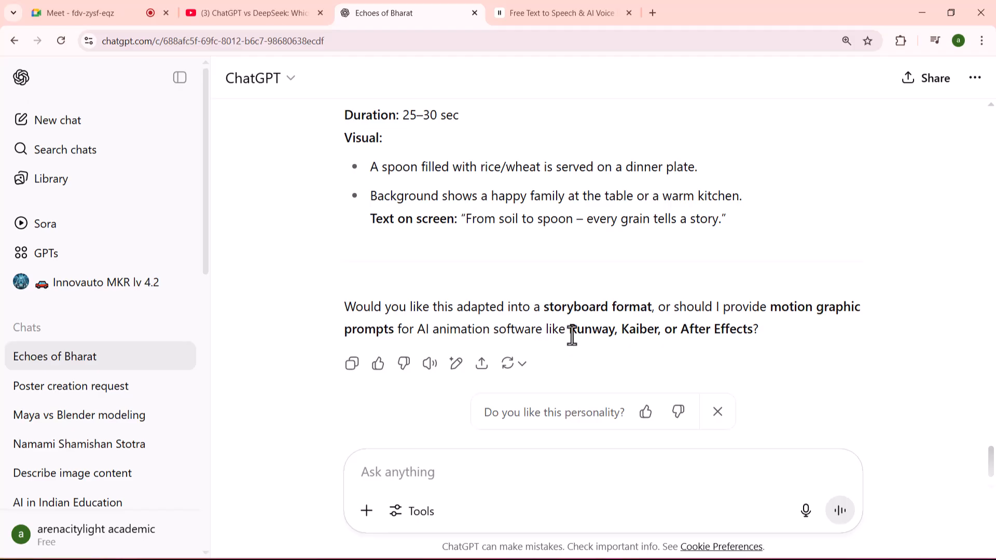
# Step: Begin another prompt with "please provide" while looking back over the scene descriptions
pyautogui.click(412, 471)
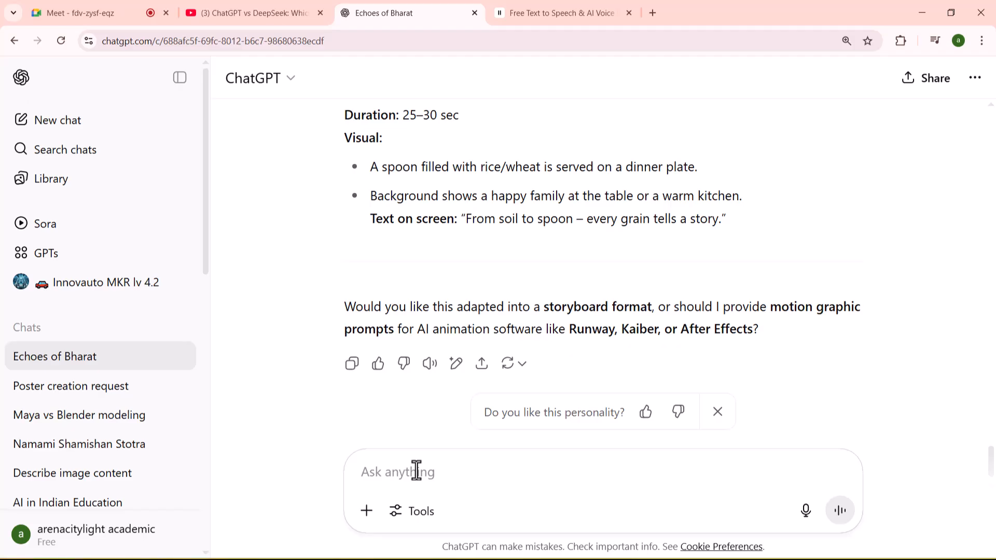
pyautogui.write('please')
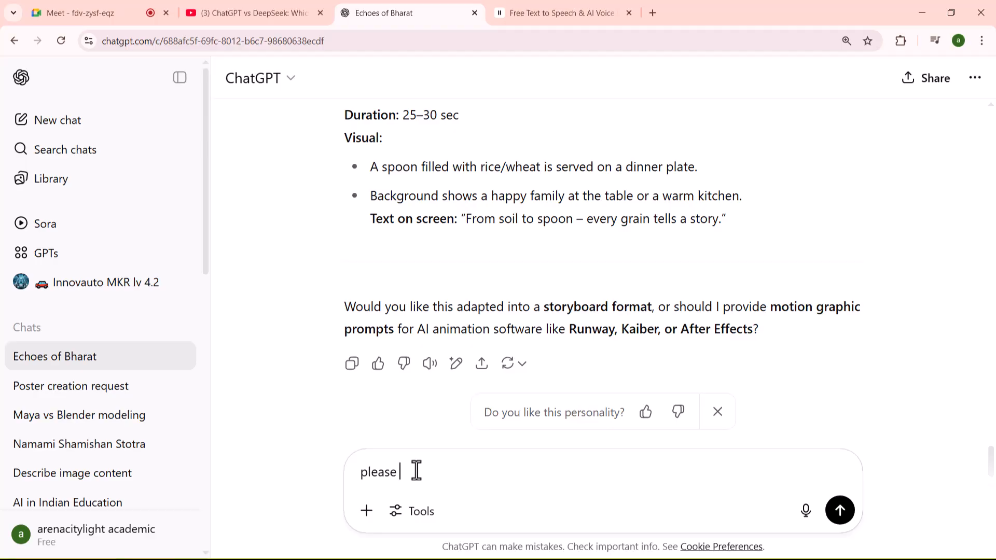
pyautogui.scroll(15, 508, 306)
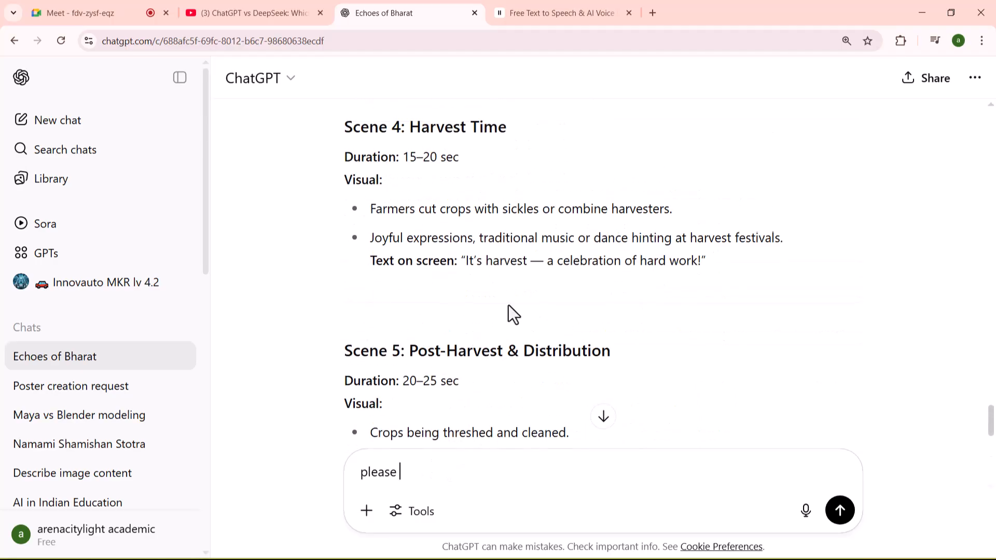
pyautogui.scroll(10, 508, 303)
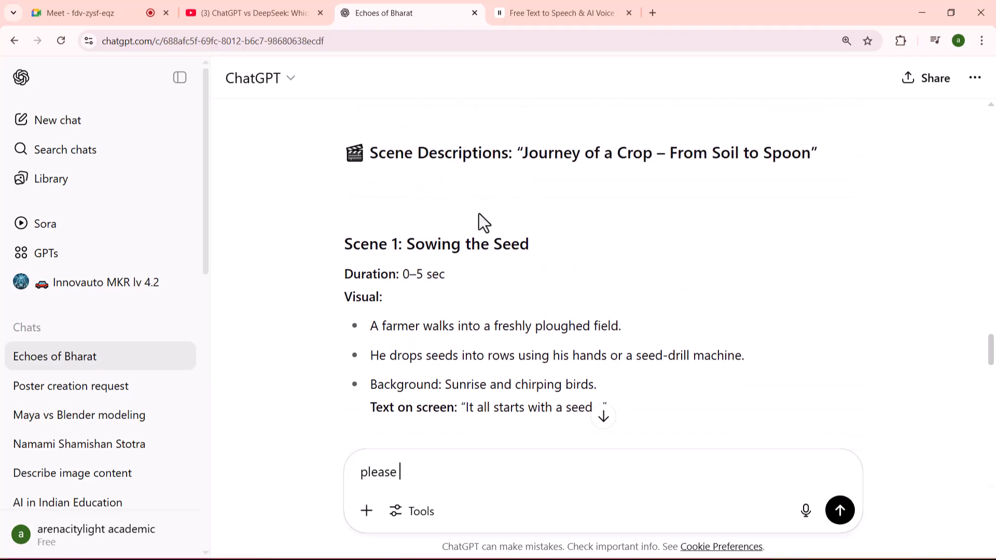
pyautogui.write('pro')
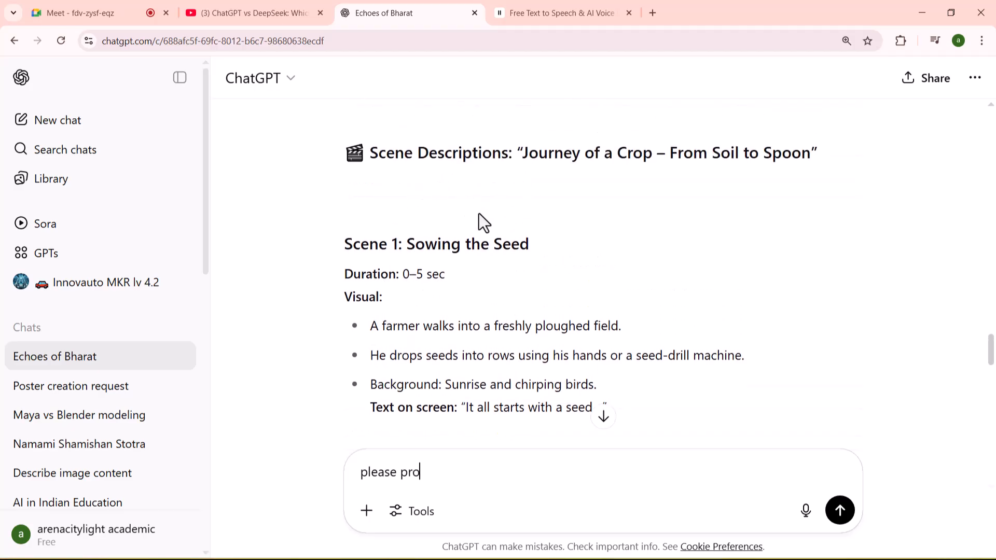
pyautogui.write('vide')
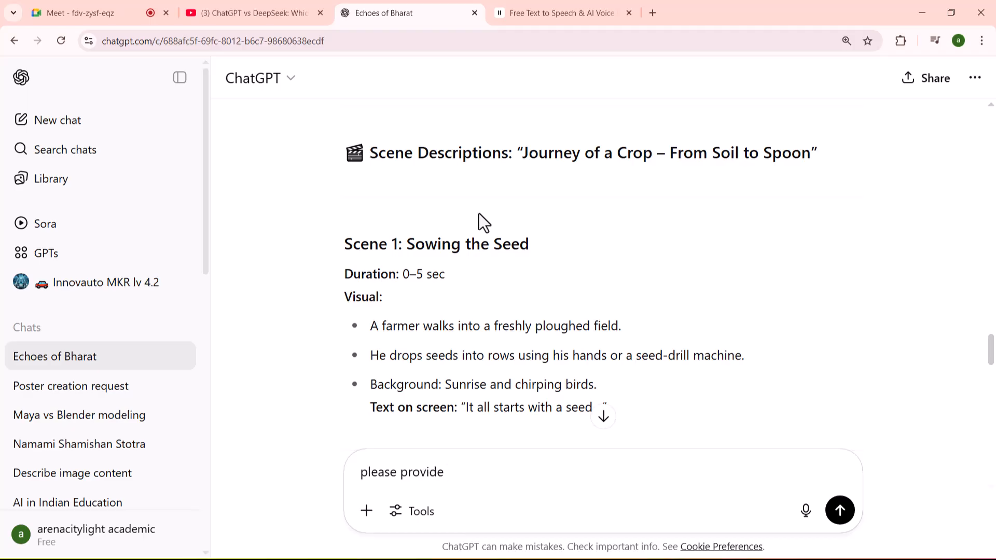
# Step: Extend the draft prompt with "scene with" and a final word asking for a prompt
pyautogui.write(' wcene')
pyautogui.press('BackSpace')
pyautogui.press('BackSpace')
pyautogui.press('BackSpace')
pyautogui.press('BackSpace')
pyautogui.press('BackSpace')
pyautogui.press('BackSpace')
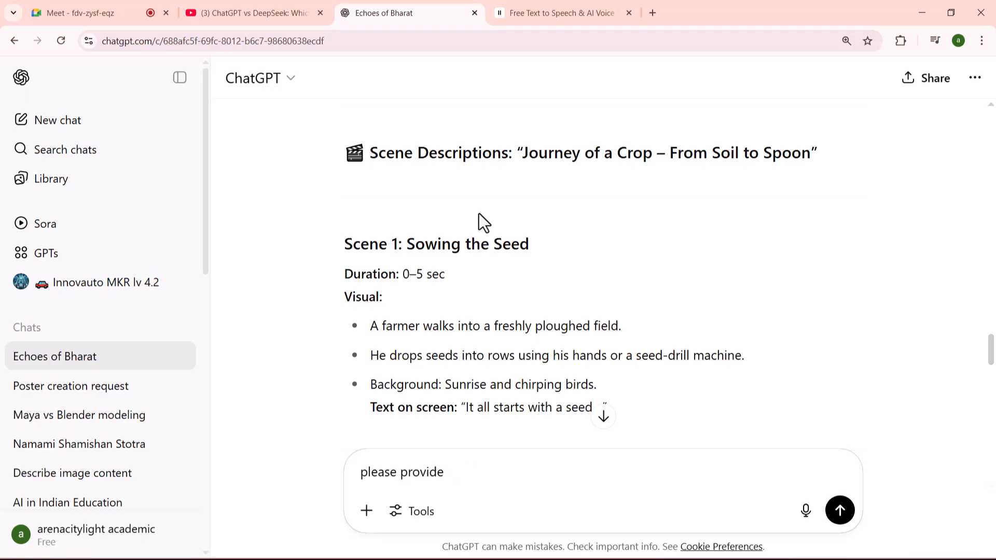
pyautogui.write('scen')
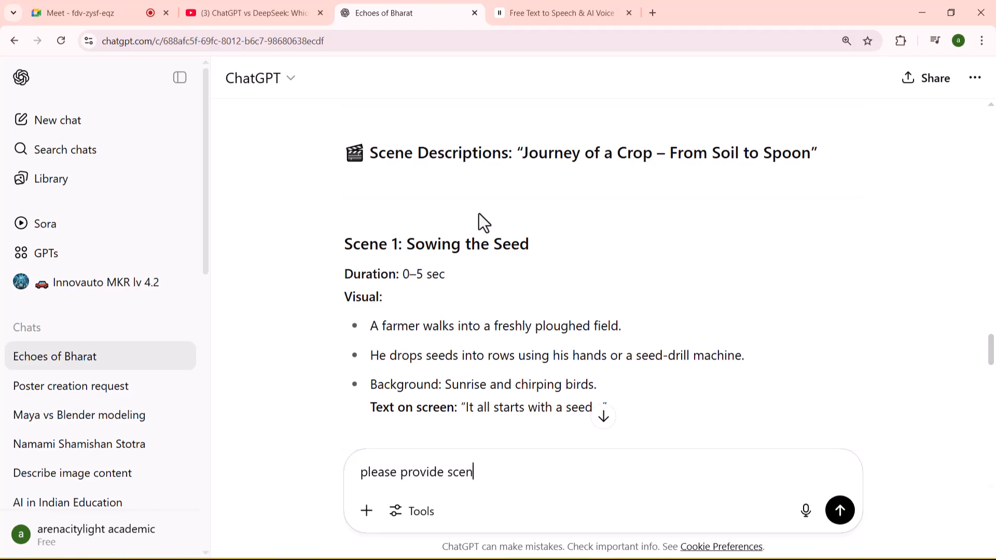
pyautogui.write('e with')
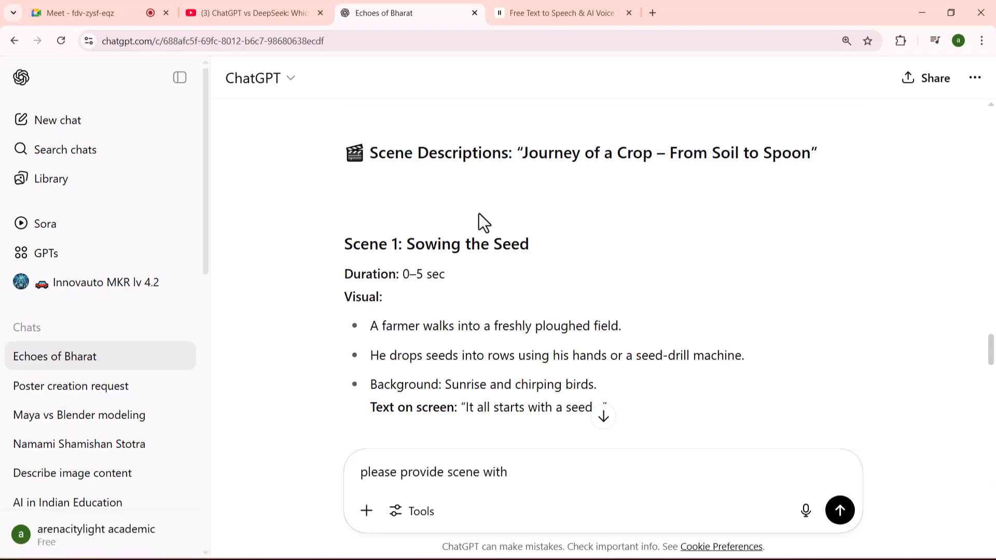
pyautogui.write(' promt')
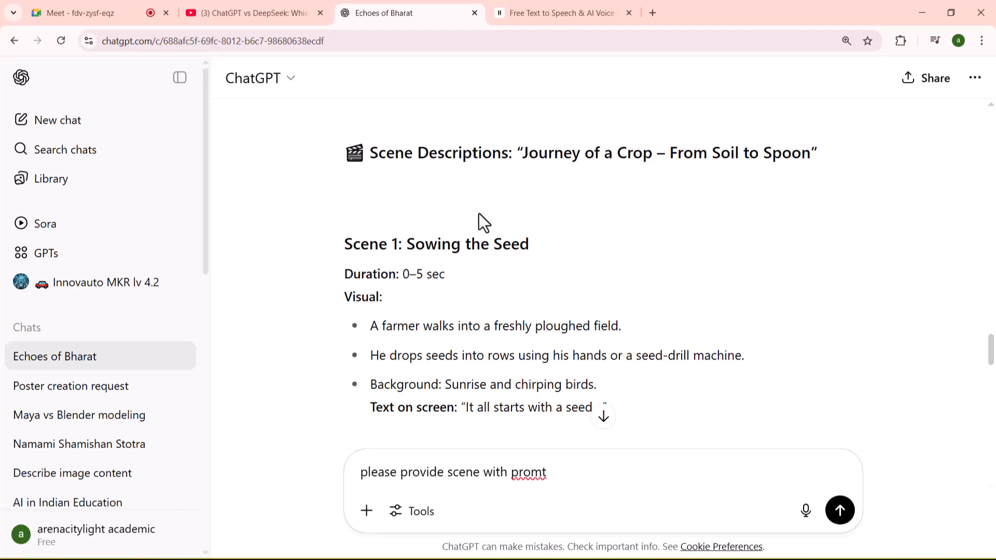
# Step: Try to correct the misspelled last word of the draft prompt using the spelling suggestions
pyautogui.press('Left')
pyautogui.press('Left')
pyautogui.press('Right')
pyautogui.press('Right')
pyautogui.press('Right')
pyautogui.press('Right')
pyautogui.write('e')
pyautogui.rightClick(541, 474)
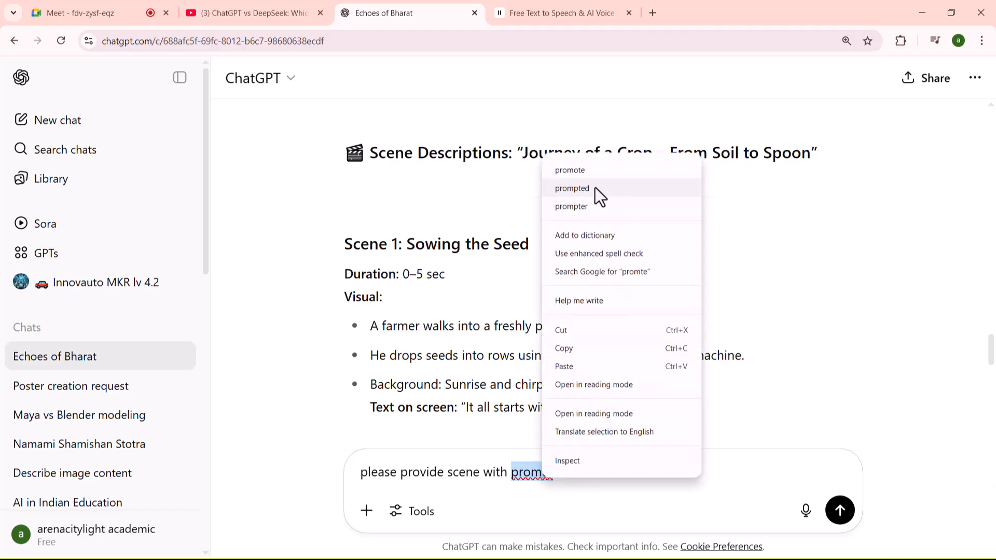
pyautogui.click(509, 520)
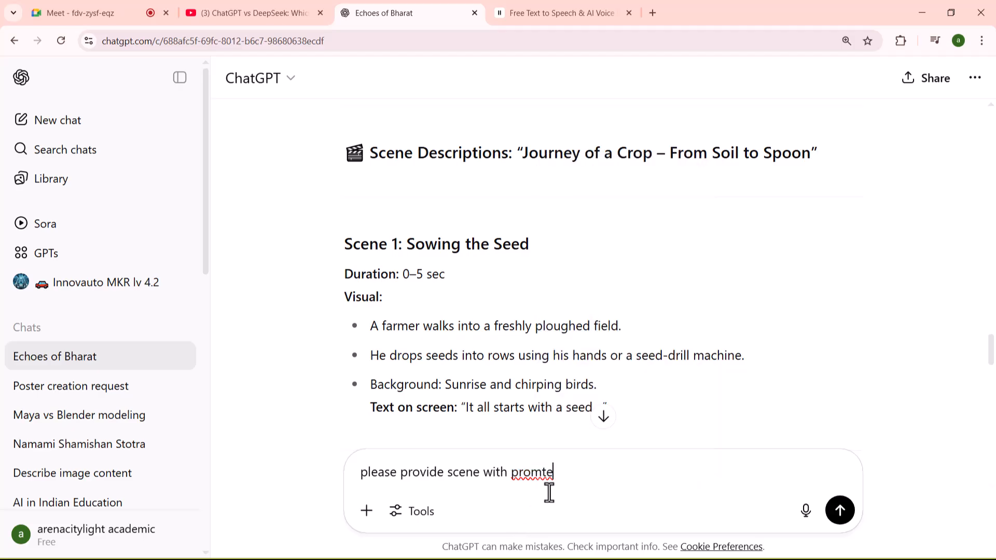
# Step: Replace the misspelled last word with "prompt" and send the request "please provide scene with prompt"
pyautogui.press('BackSpace')
pyautogui.press('BackSpace')
pyautogui.press('BackSpace')
pyautogui.press('BackSpace')
pyautogui.press('BackSpace')
pyautogui.write('prompt')
pyautogui.click(840, 509)
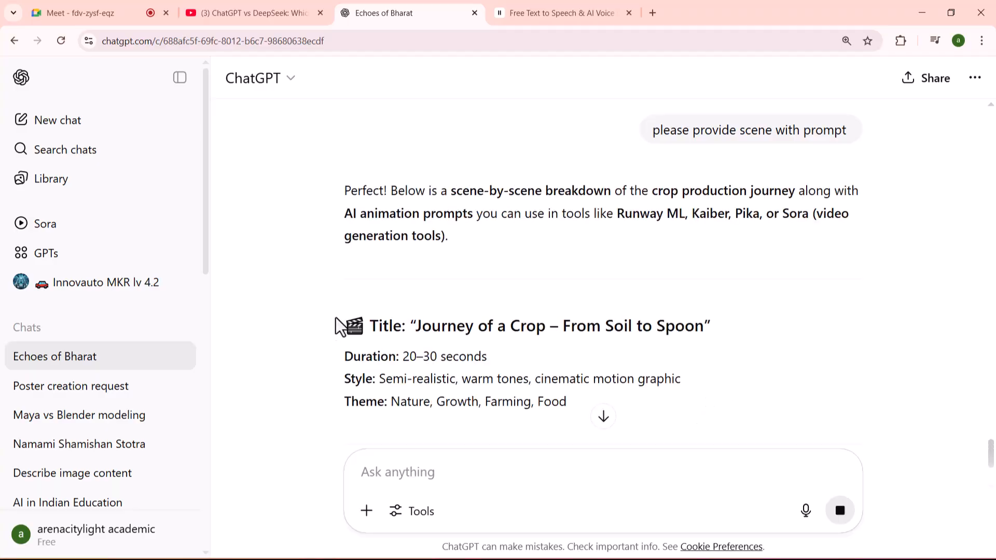
# Step: Examine the new response's title, duration, style and theme, and the animation prompt and motion tip for Scene 1
pyautogui.scroll(-1, 404, 300)
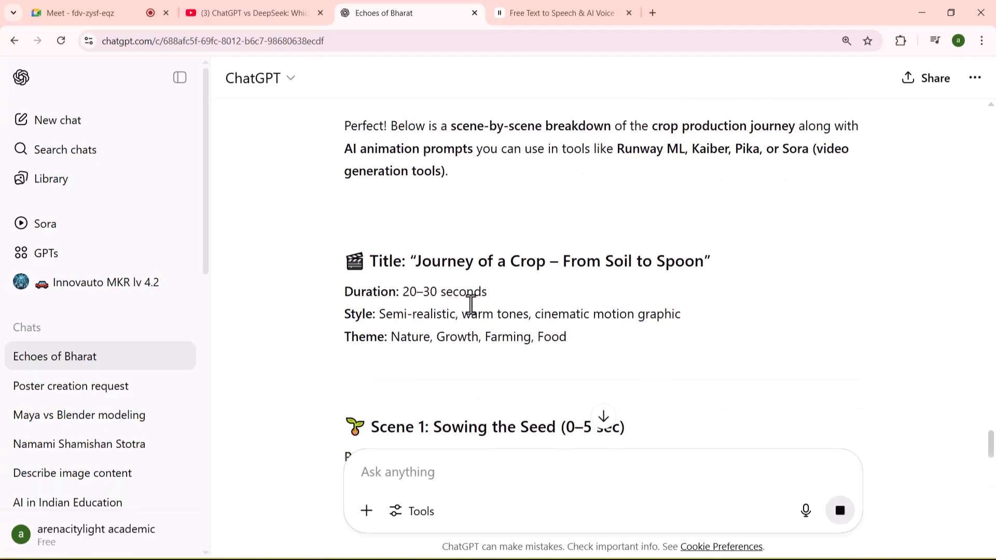
pyautogui.scroll(-1, 469, 298)
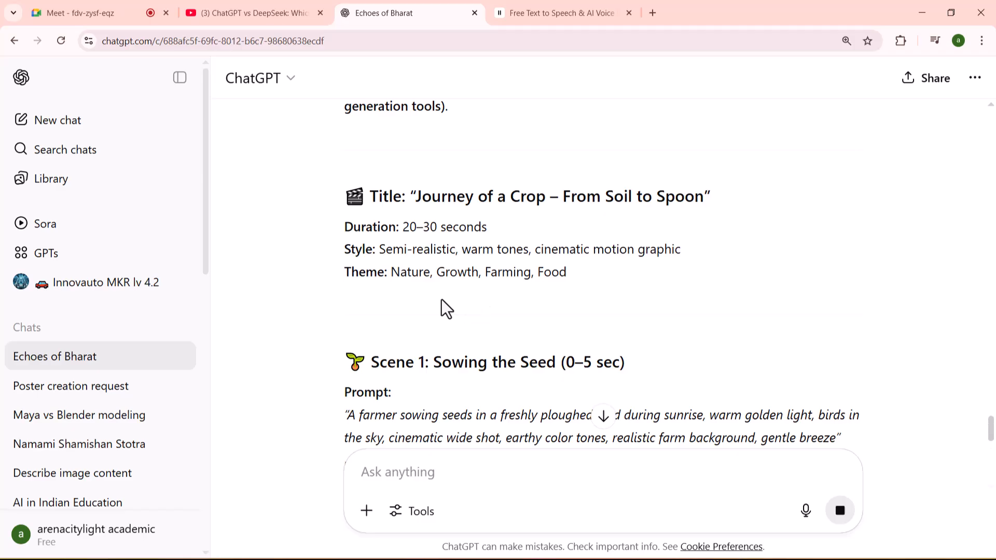
pyautogui.scroll(-1, 440, 307)
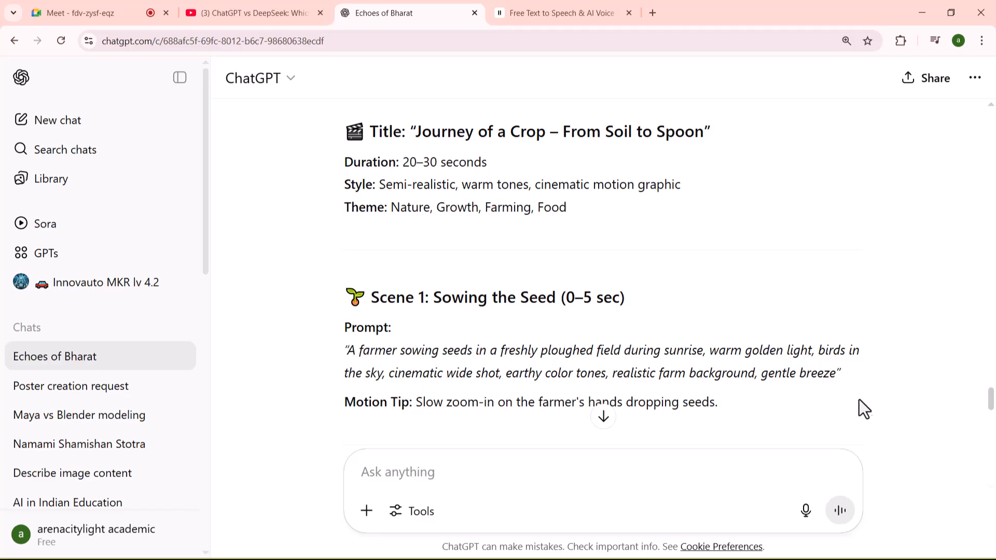
pyautogui.moveTo(842, 373); pyautogui.dragTo(344, 349)
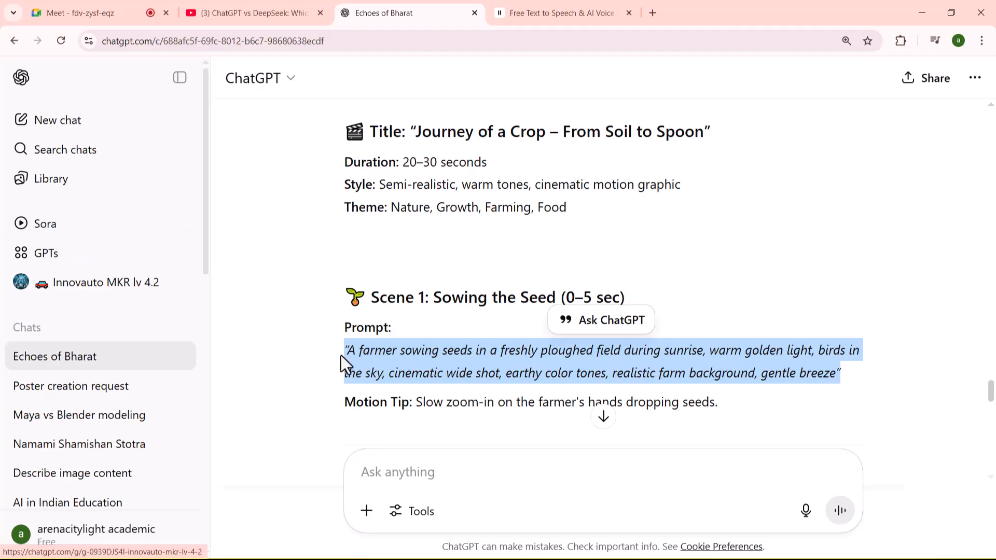
pyautogui.click(374, 372)
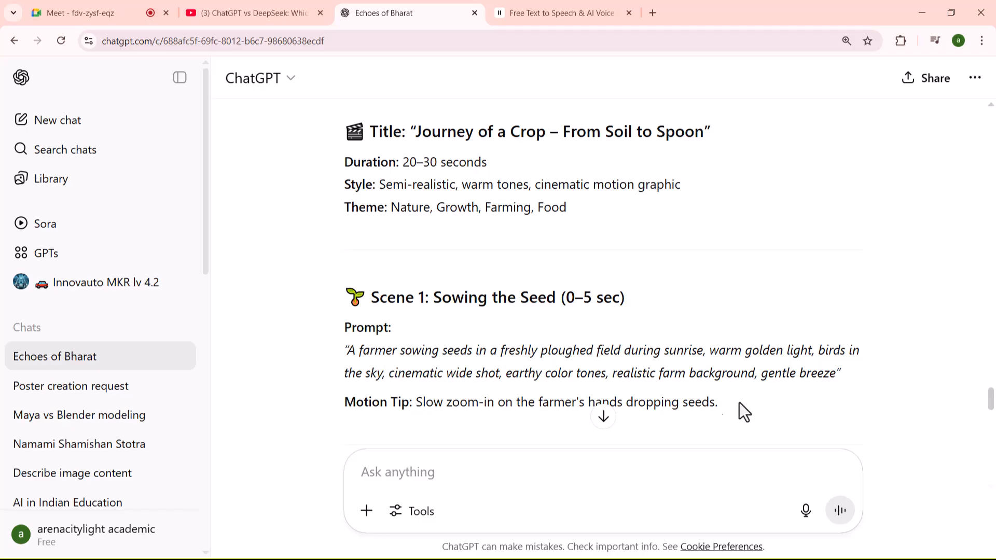
# Step: Copy the Scene 1 prompt and send it in a new message introduced with "Please generate image"
pyautogui.moveTo(849, 373); pyautogui.dragTo(343, 344)
pyautogui.hotkey('ctrl', 'c')
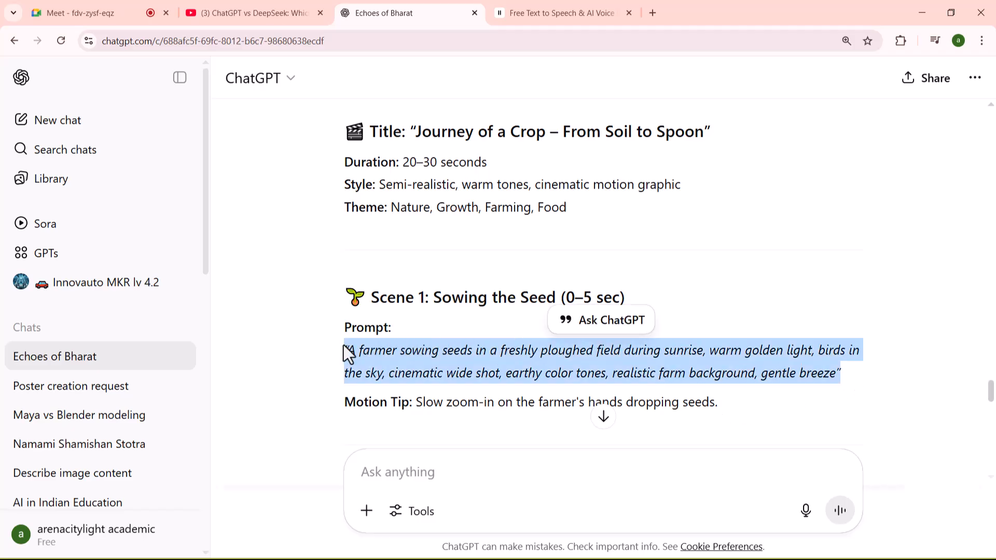
pyautogui.click(414, 474)
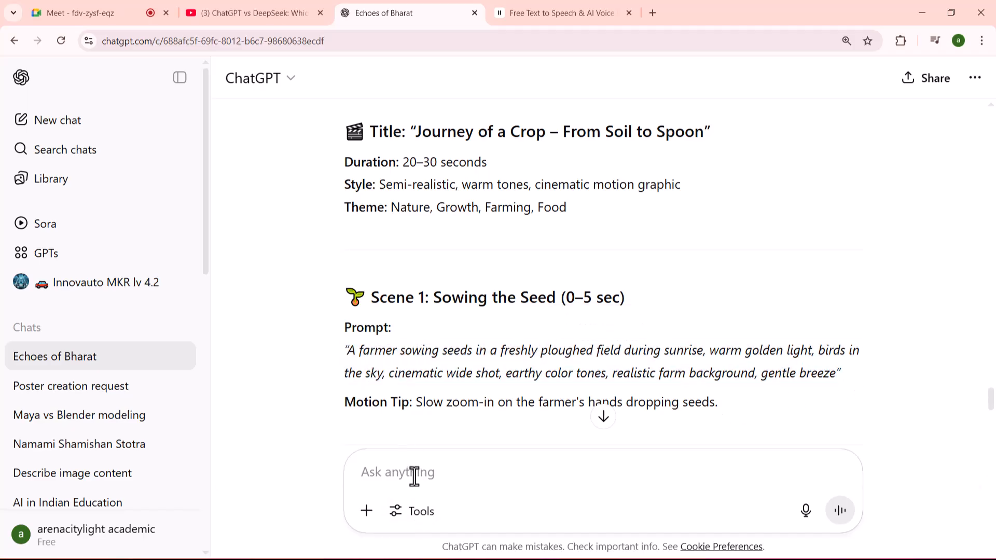
pyautogui.write('Please fe')
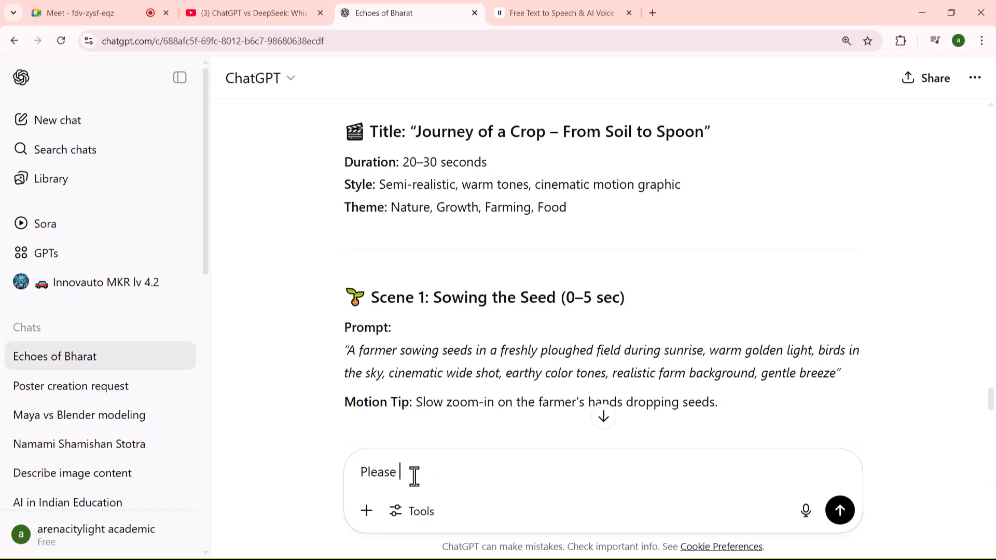
pyautogui.press('BackSpace')
pyautogui.press('BackSpace')
pyautogui.write('generat')
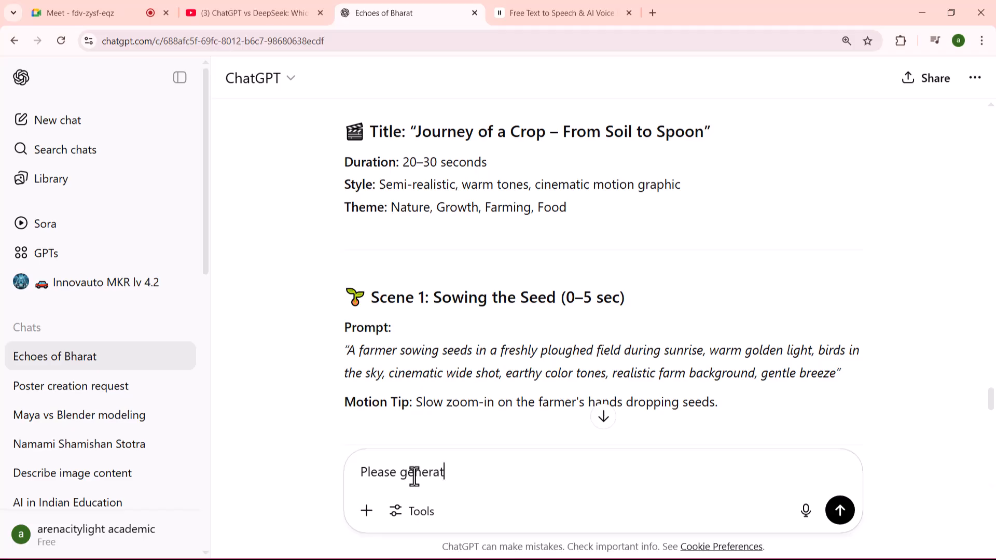
pyautogui.write('e i')
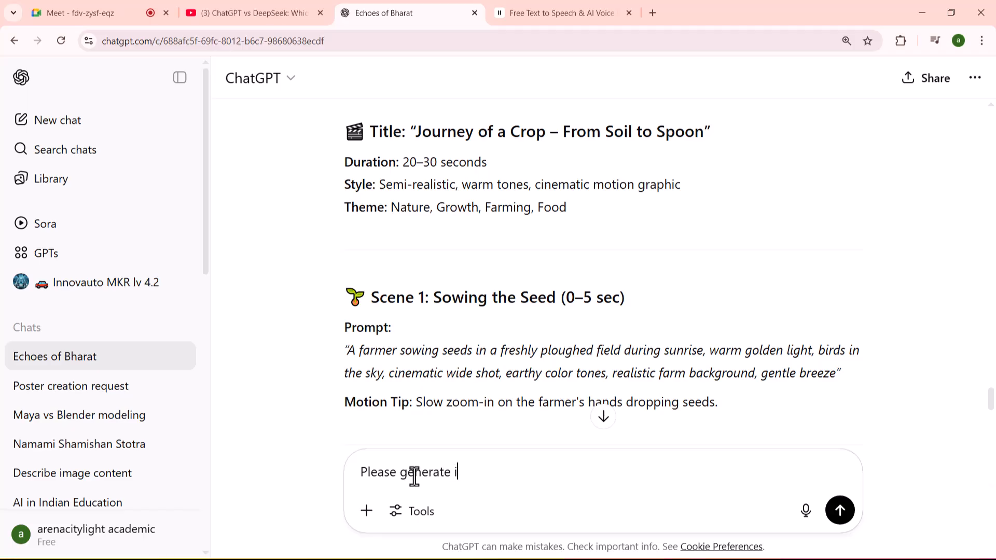
pyautogui.write('mage')
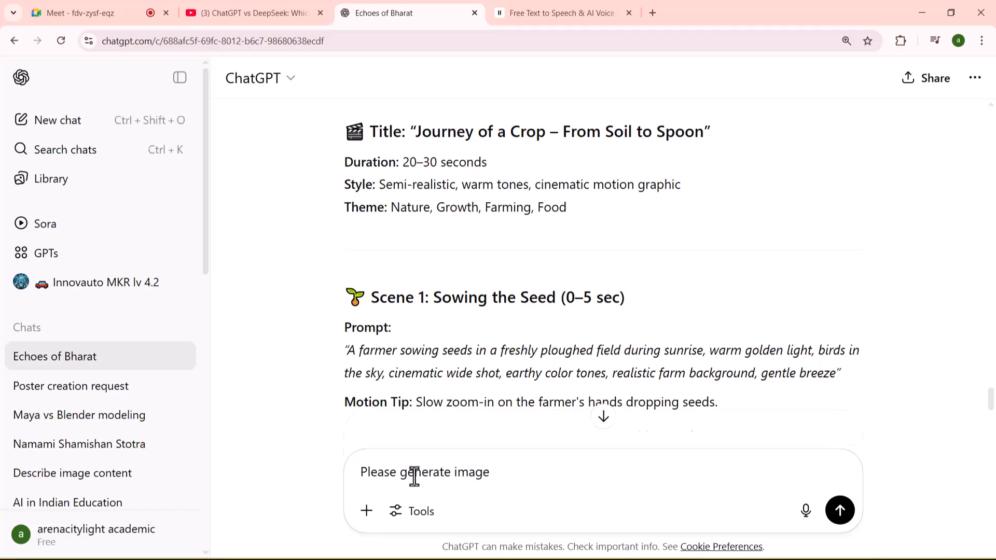
pyautogui.hotkey('ctrl', 'v')
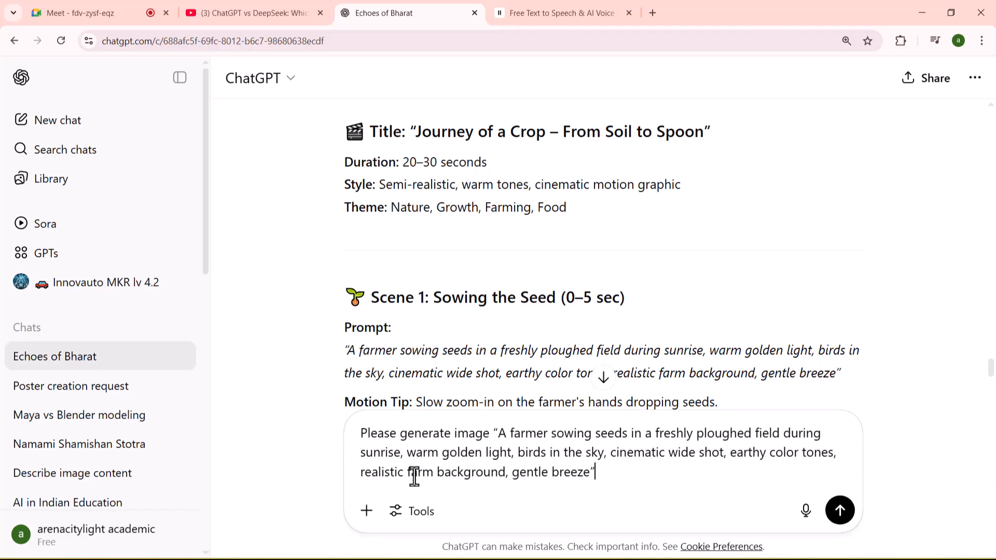
pyautogui.click(840, 510)
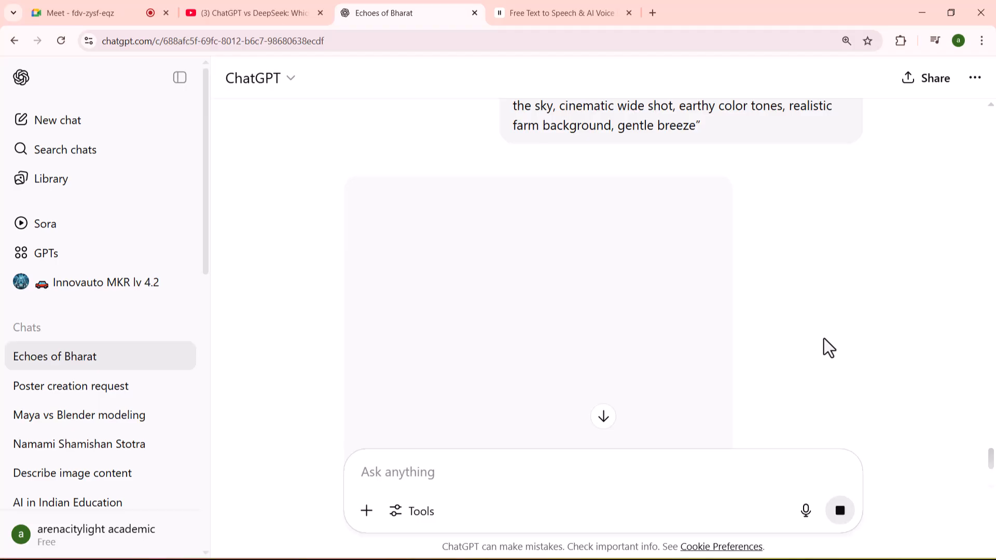
# Step: Search the web for "leonardo ai" in a new tab, enter the Leonardo.Ai app from its site, and open the image generation tool
pyautogui.click(651, 14)
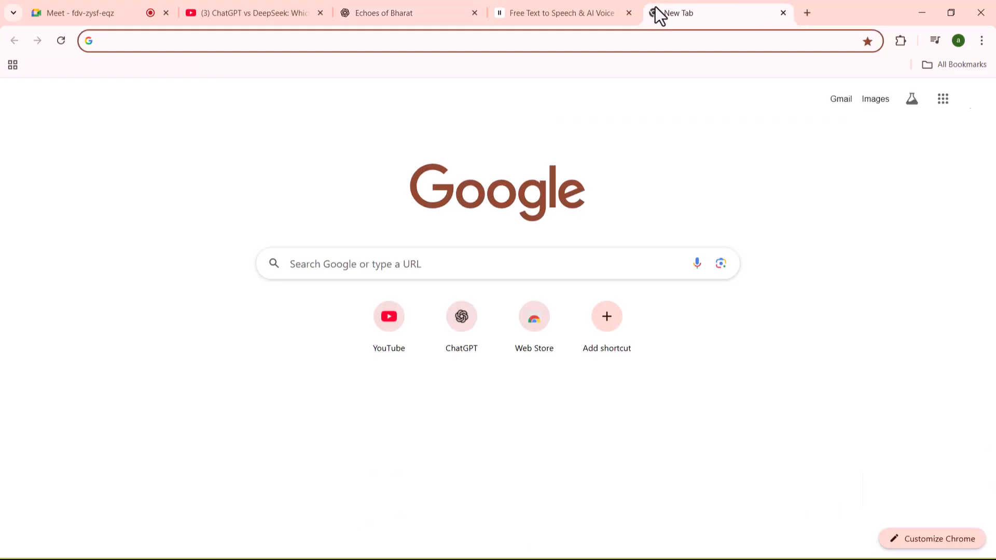
pyautogui.write('le')
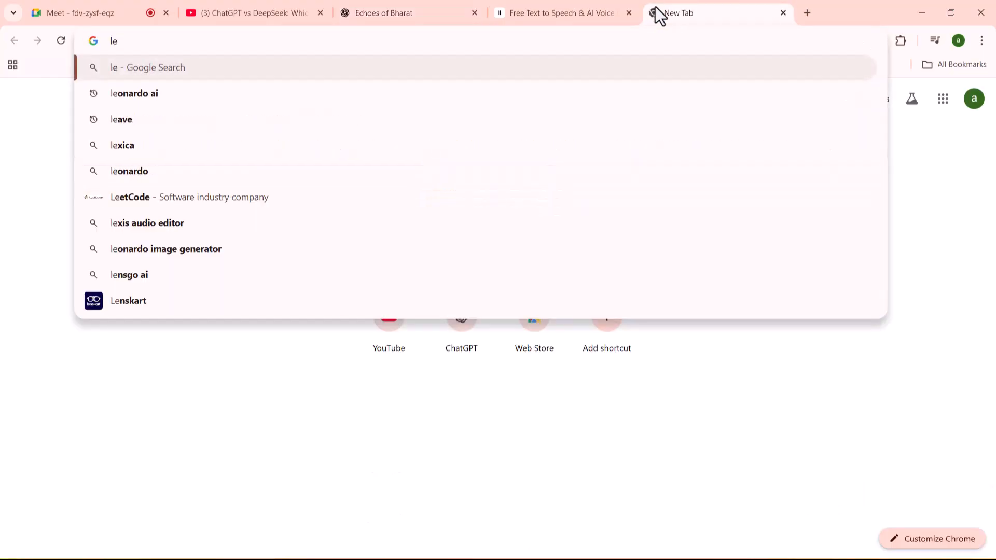
pyautogui.click(144, 94)
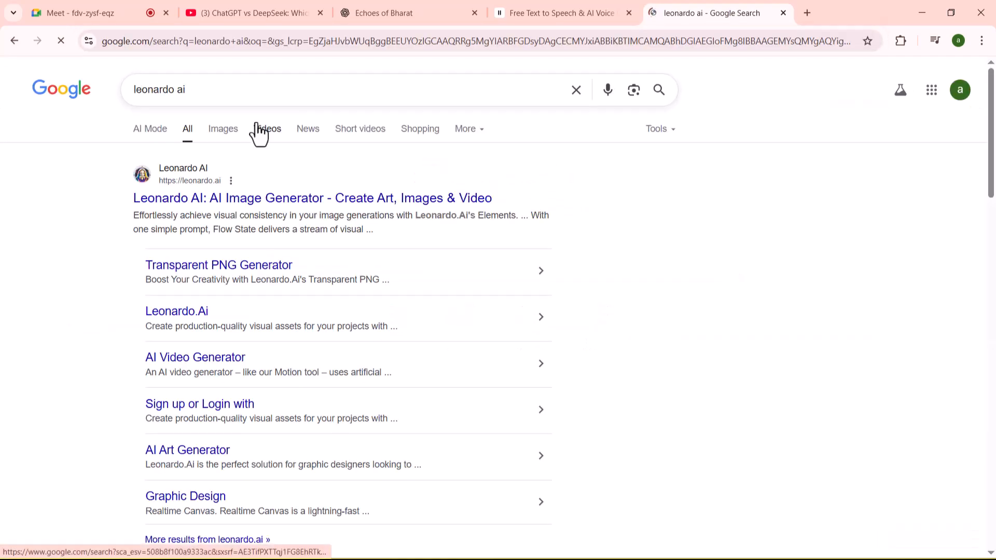
pyautogui.click(229, 199)
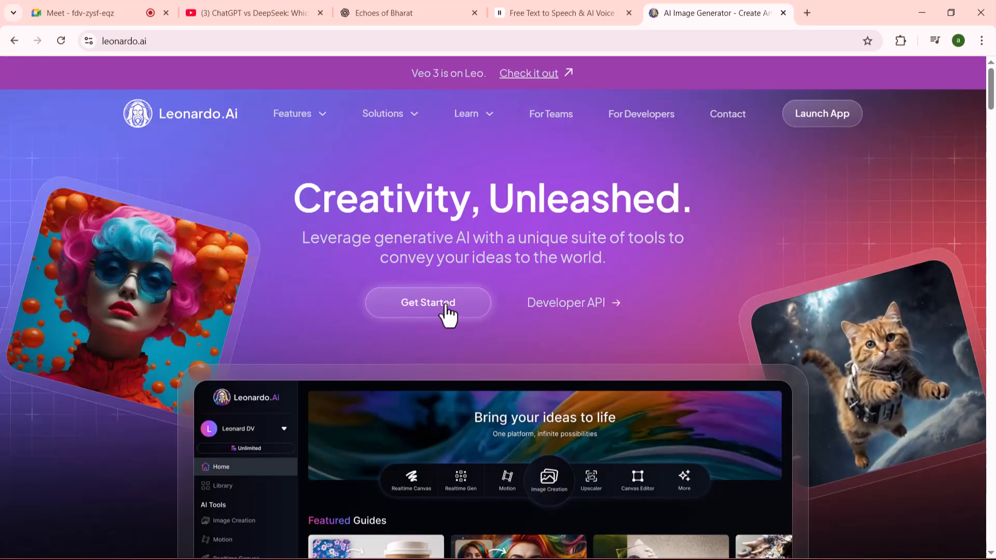
pyautogui.click(446, 311)
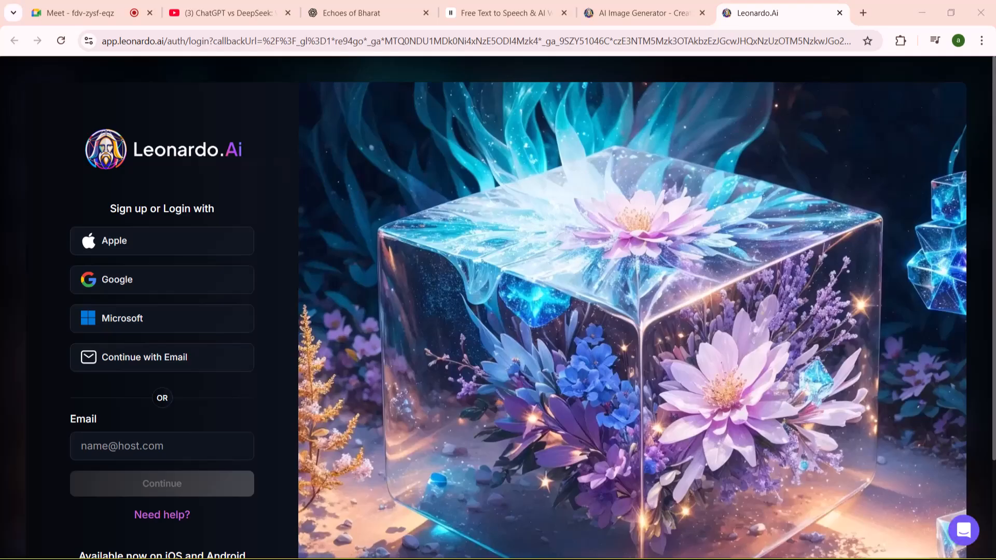
pyautogui.press('super')
pyautogui.click(370, 549)
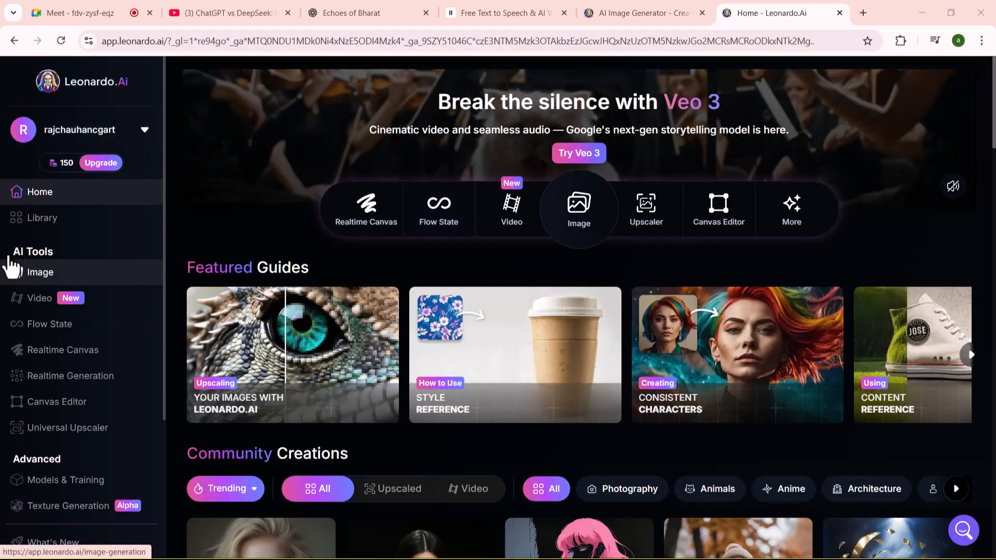
pyautogui.click(599, 213)
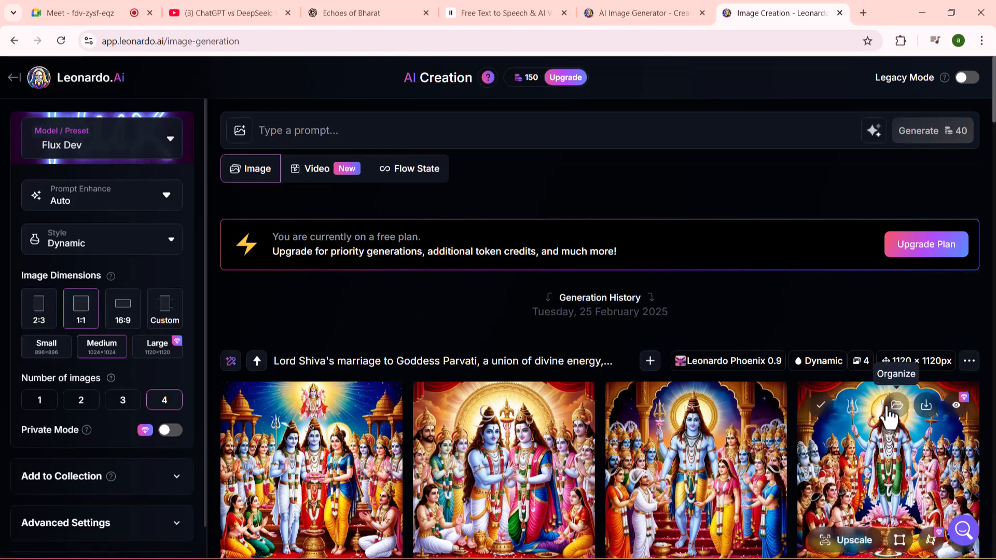
# Step: Look through the earlier image sets in the generation history
pyautogui.scroll(-3, 889, 410)
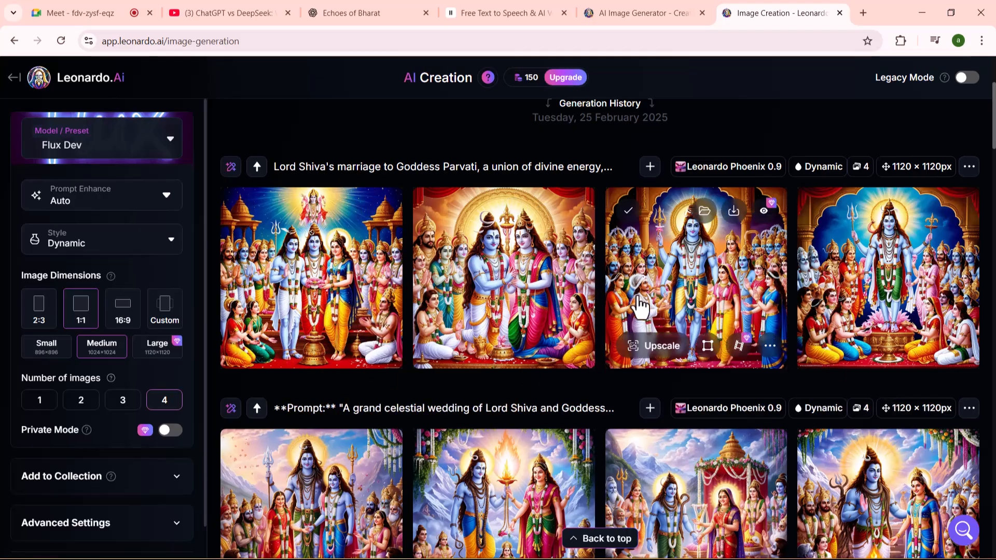
pyautogui.scroll(-5, 641, 308)
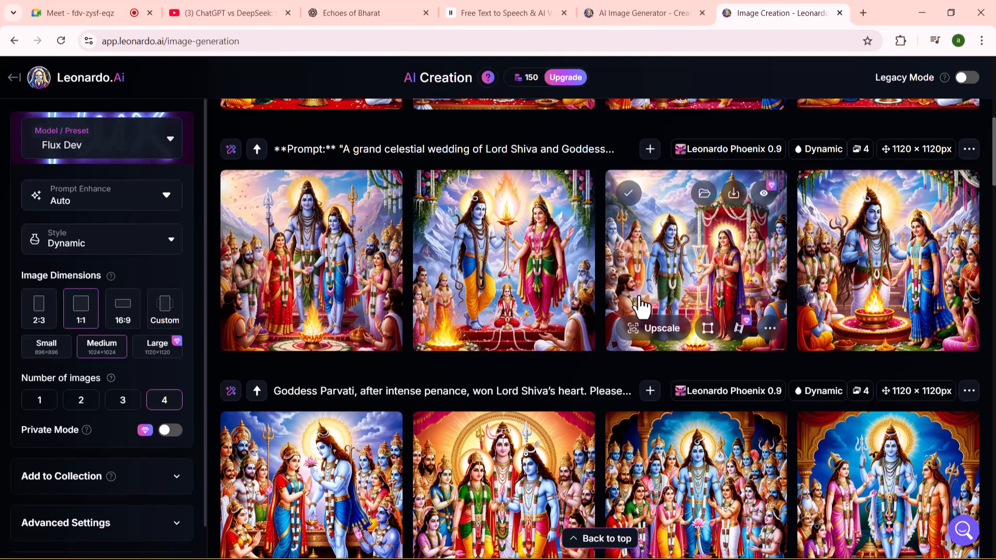
pyautogui.scroll(-3, 641, 308)
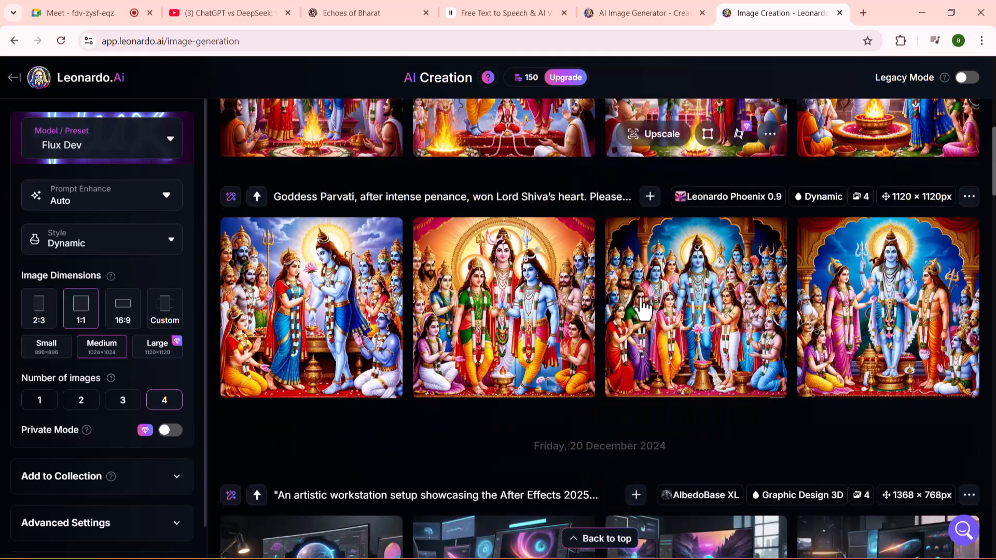
pyautogui.scroll(-5, 642, 309)
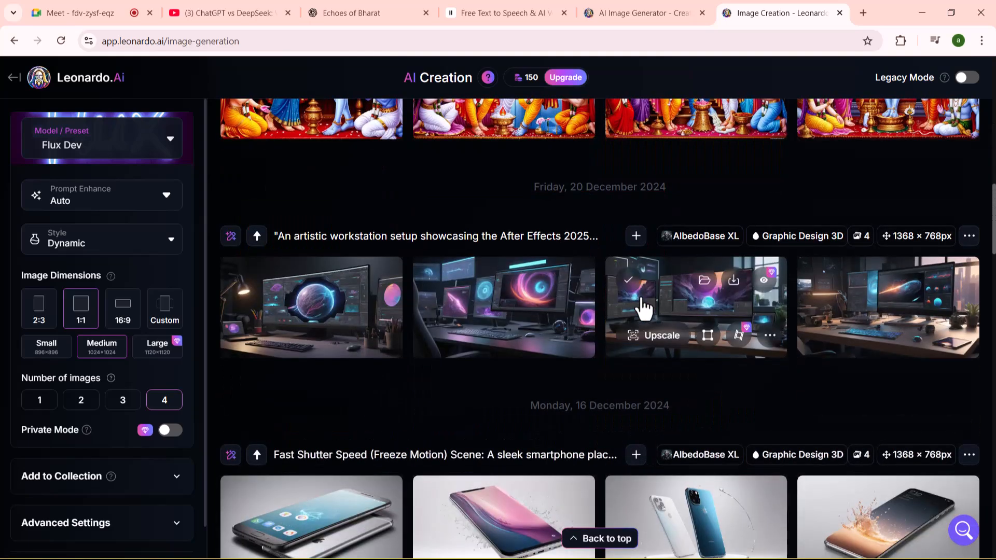
pyautogui.scroll(-5, 643, 308)
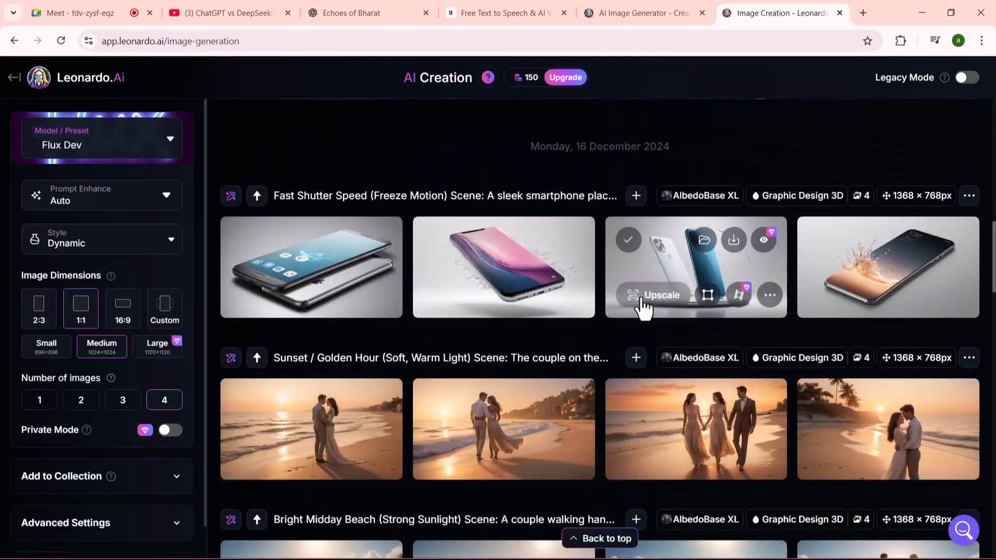
pyautogui.scroll(10, 643, 308)
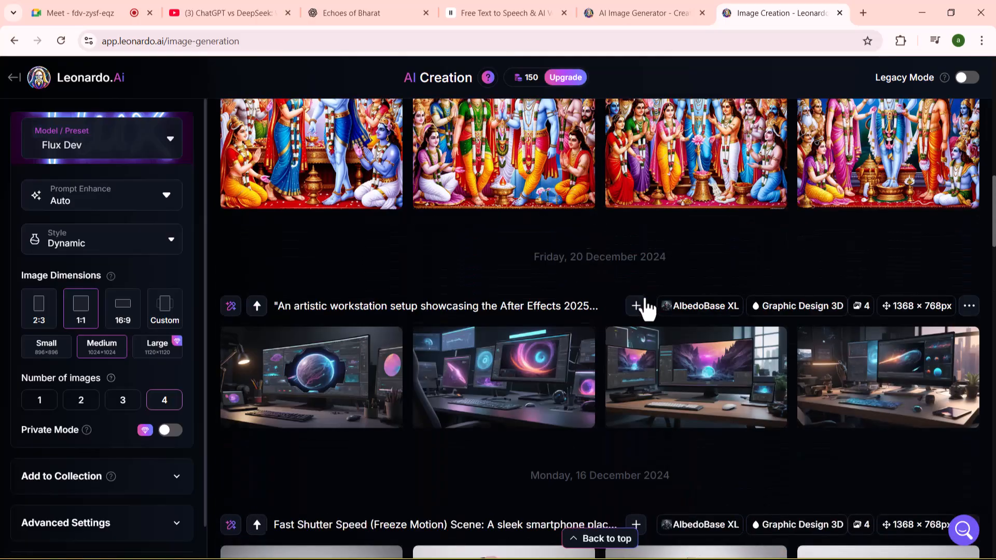
pyautogui.scroll(4, 655, 310)
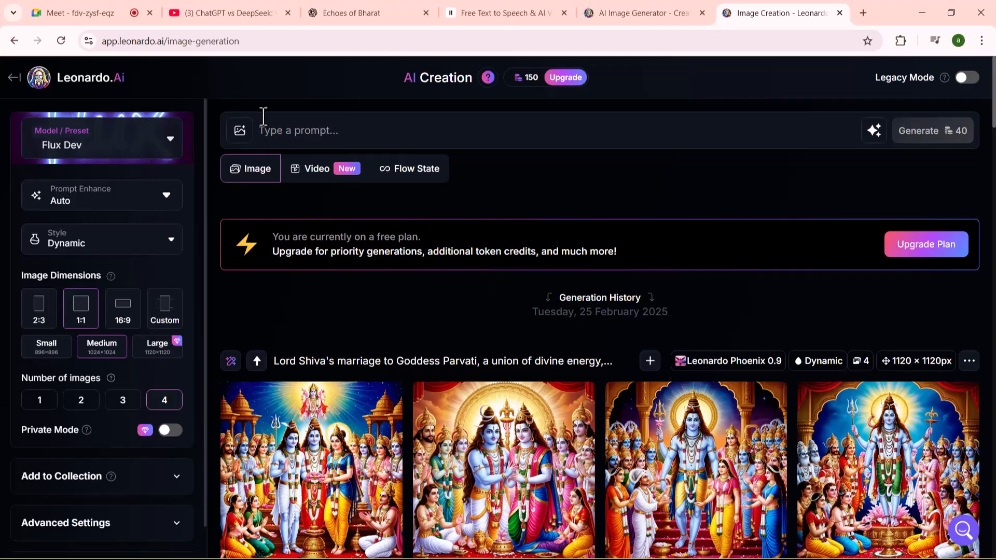
# Step: Enter the copied Scene 1 prompt about a farmer sowing seeds at sunrise and generate the images
pyautogui.click(285, 138)
pyautogui.write('"A farmer sowing seeds in a freshly ploughed field during sunrise, warm golden light, birds in the sky, cinematic wide shot, earthy color tones, realistic farm background, gentle breeze",')
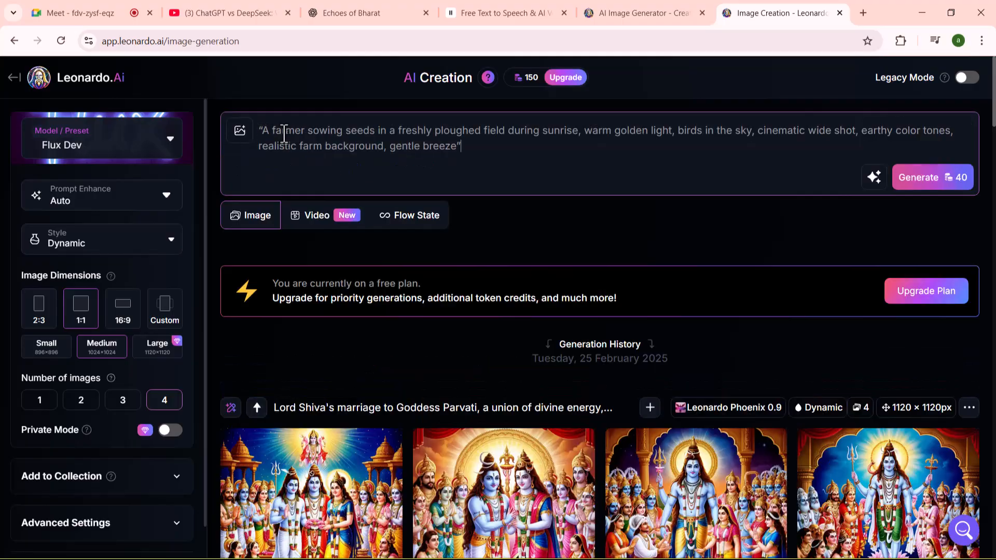
pyautogui.click(919, 188)
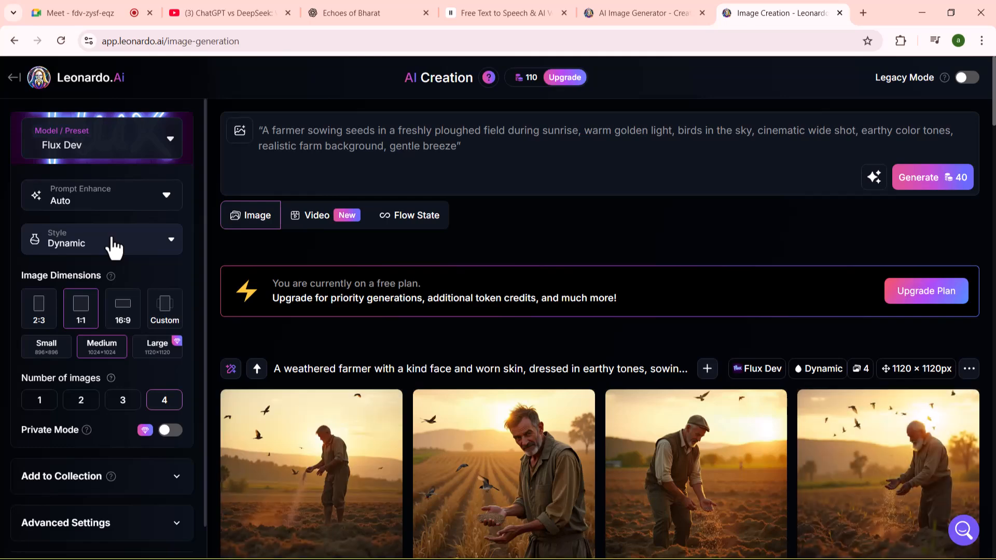
# Step: Set the image style to 3D Render and check the available Prompt Enhance options
pyautogui.click(173, 247)
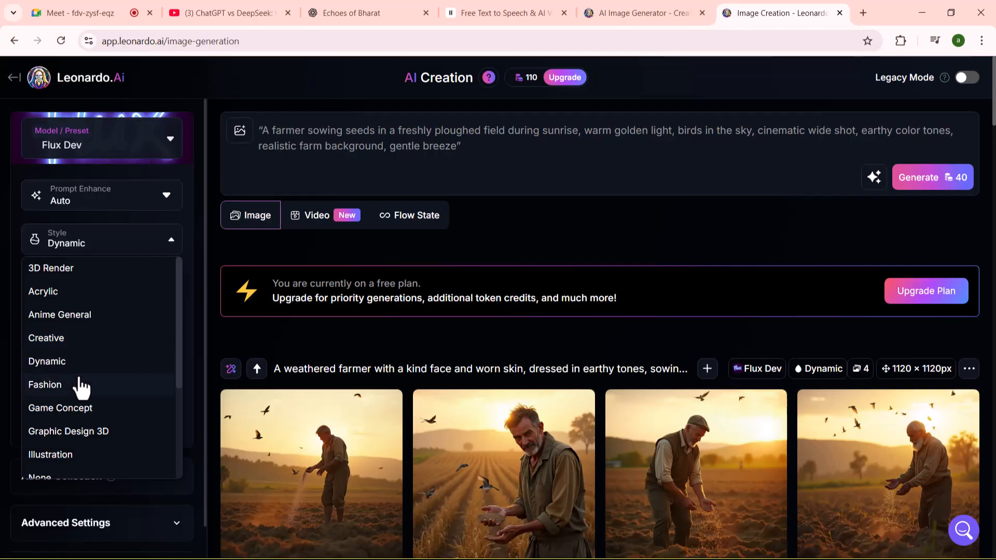
pyautogui.scroll(-3, 93, 436)
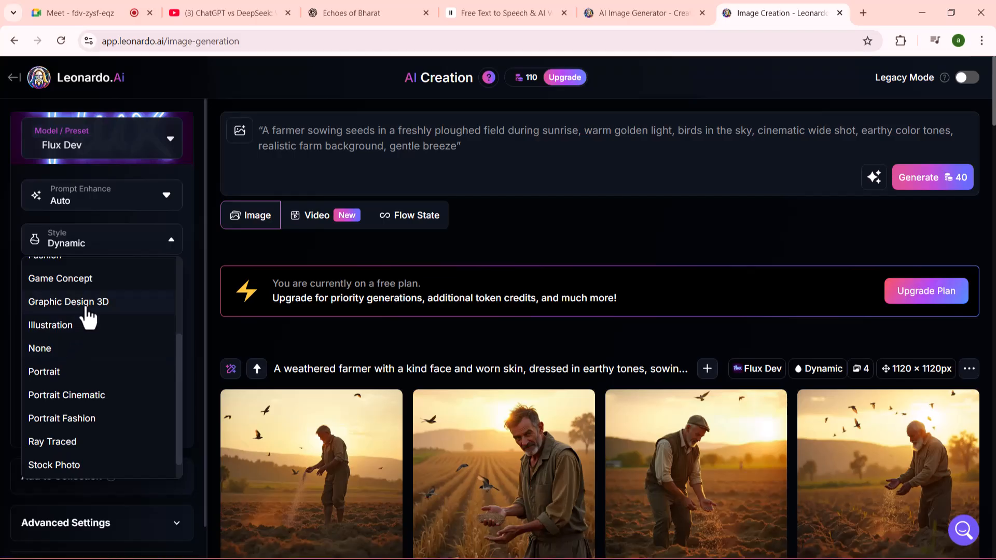
pyautogui.scroll(1, 94, 364)
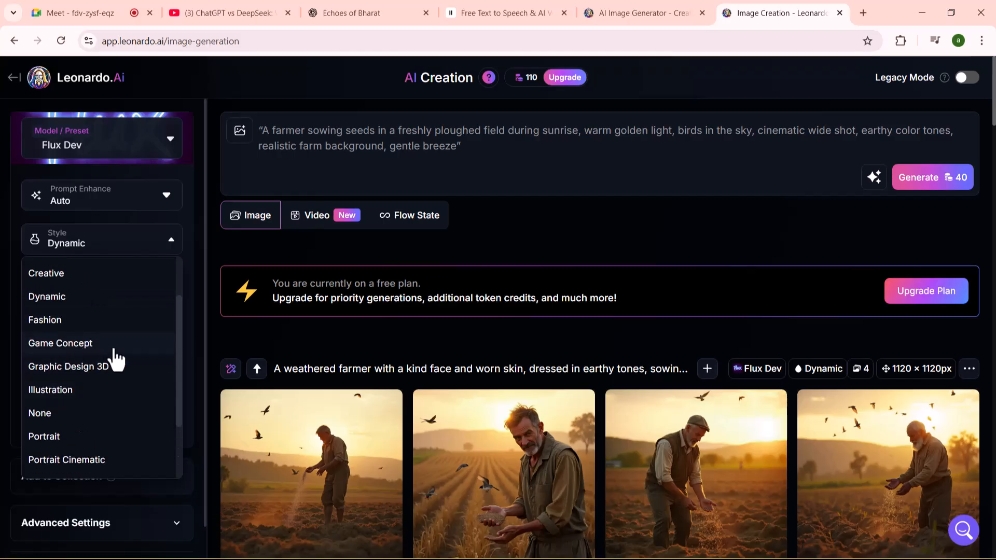
pyautogui.scroll(1, 114, 361)
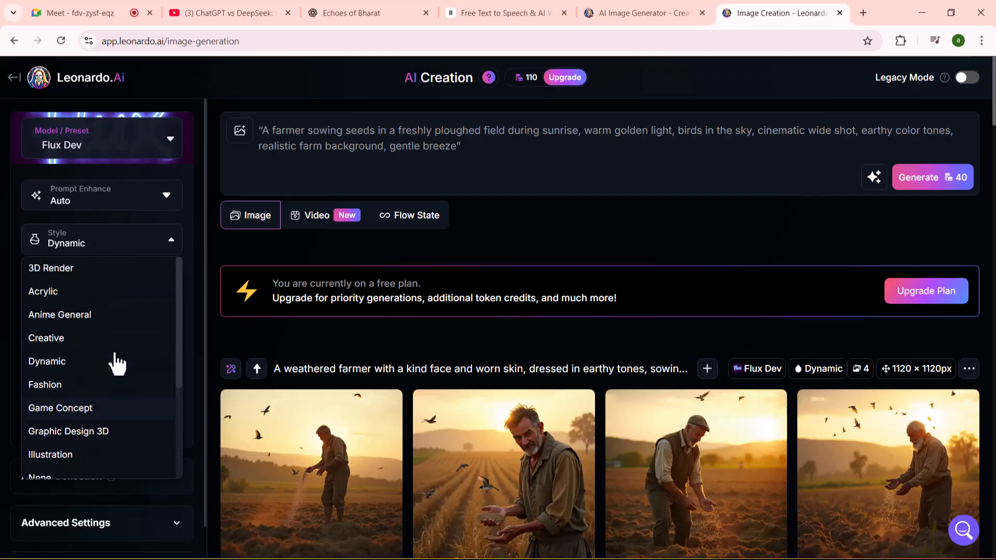
pyautogui.click(78, 269)
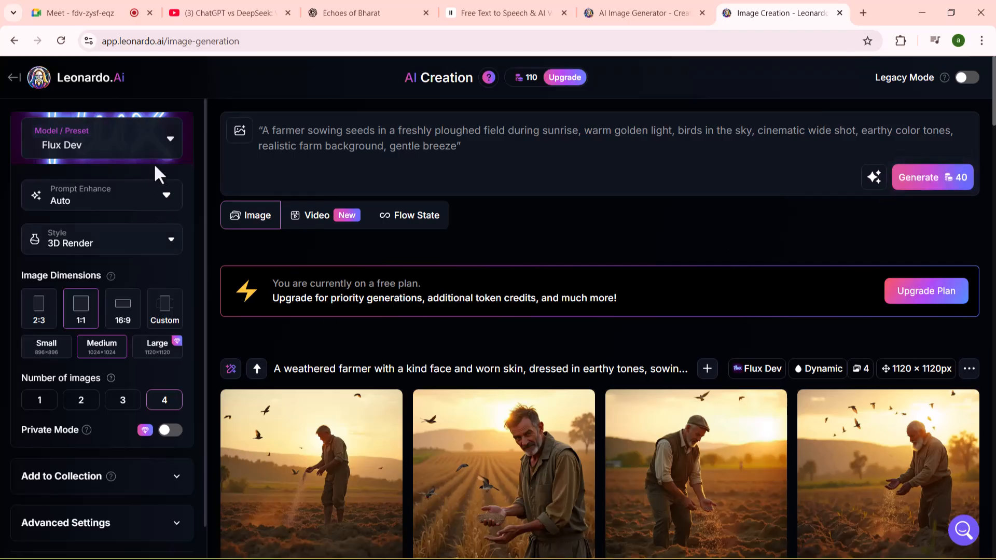
pyautogui.click(164, 199)
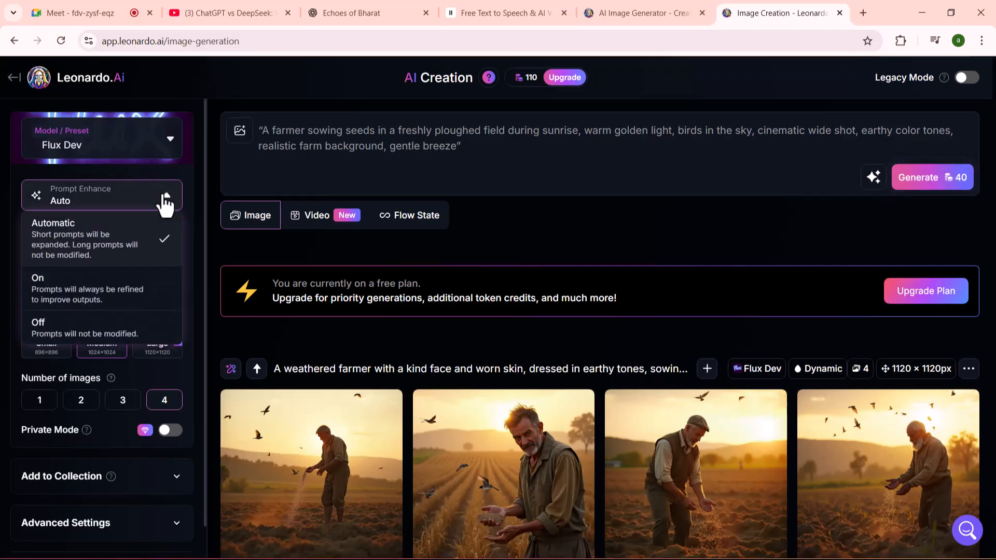
pyautogui.click(165, 202)
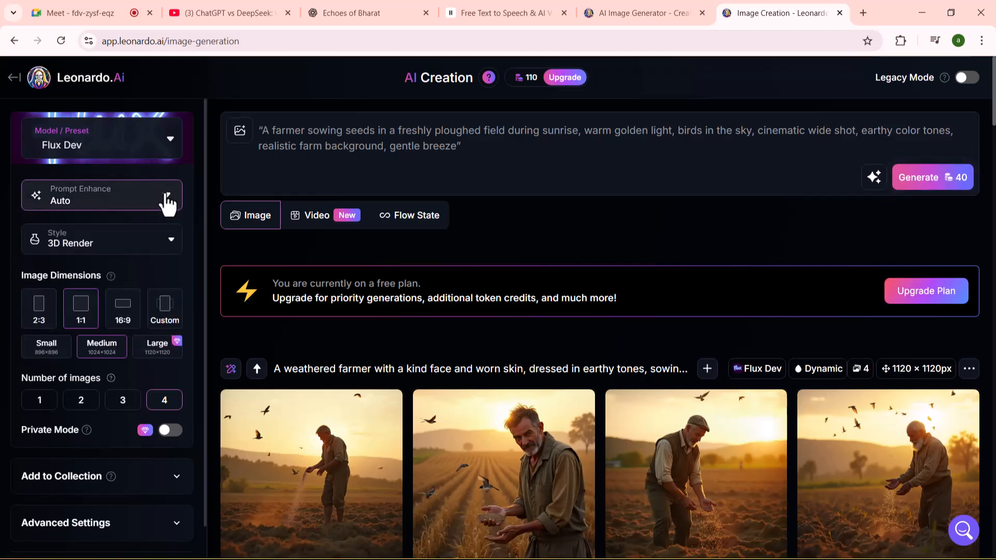
# Step: Browse the featured models and presets and select Illustrative Albedo as the generation model
pyautogui.click(169, 146)
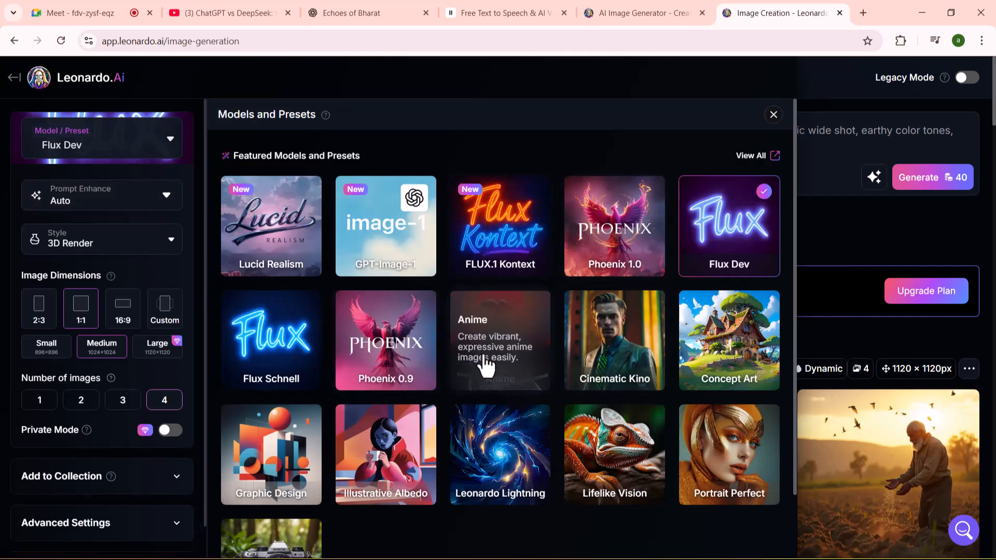
pyautogui.scroll(-2, 393, 435)
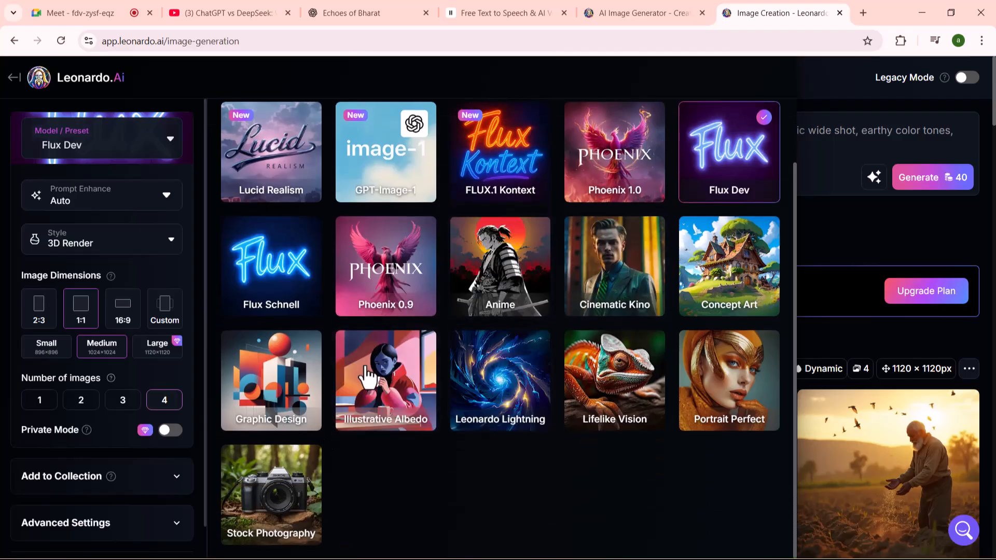
pyautogui.scroll(2, 373, 415)
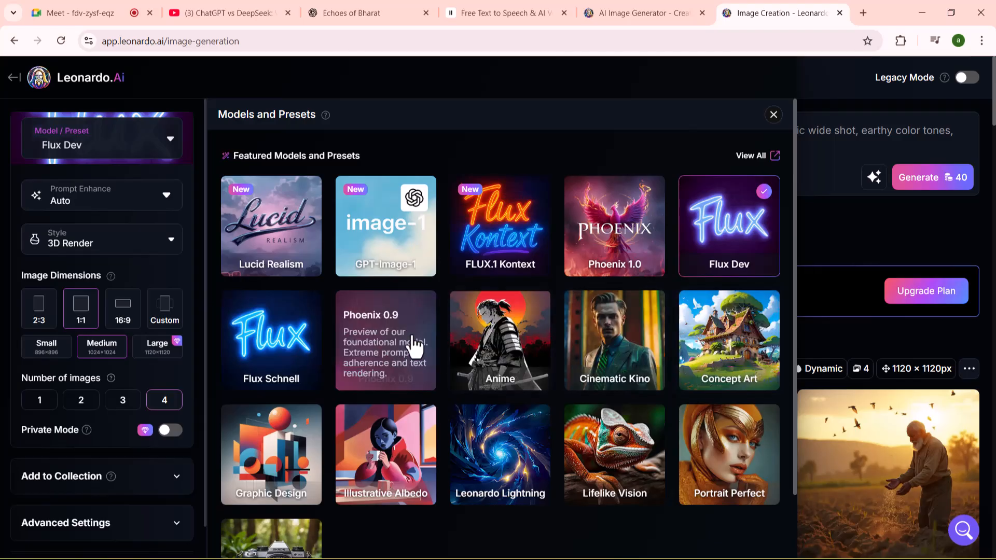
pyautogui.click(388, 439)
pyautogui.scroll(-2, 596, 357)
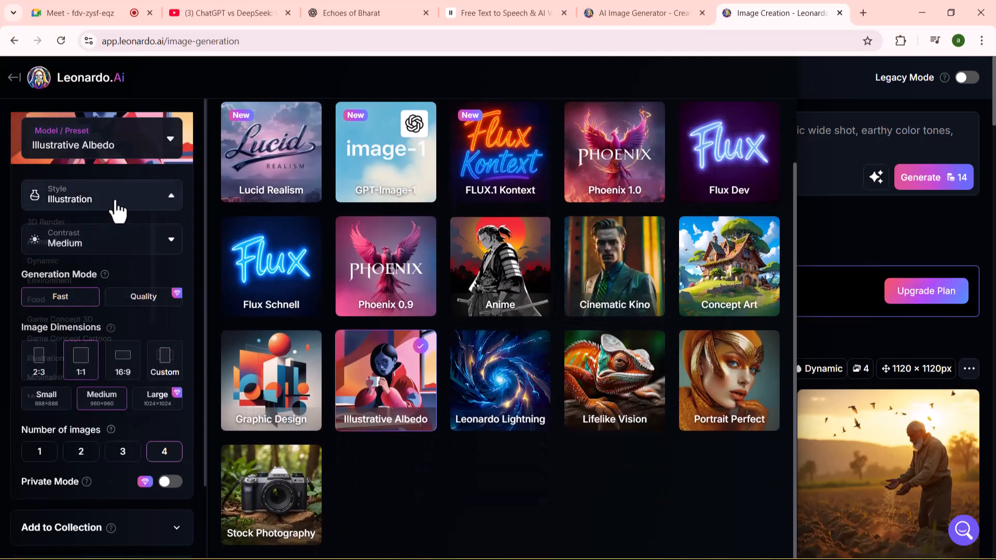
# Step: Set the image style to Illustration for the Illustrative Albedo model and check the available contrast options
pyautogui.click(78, 228)
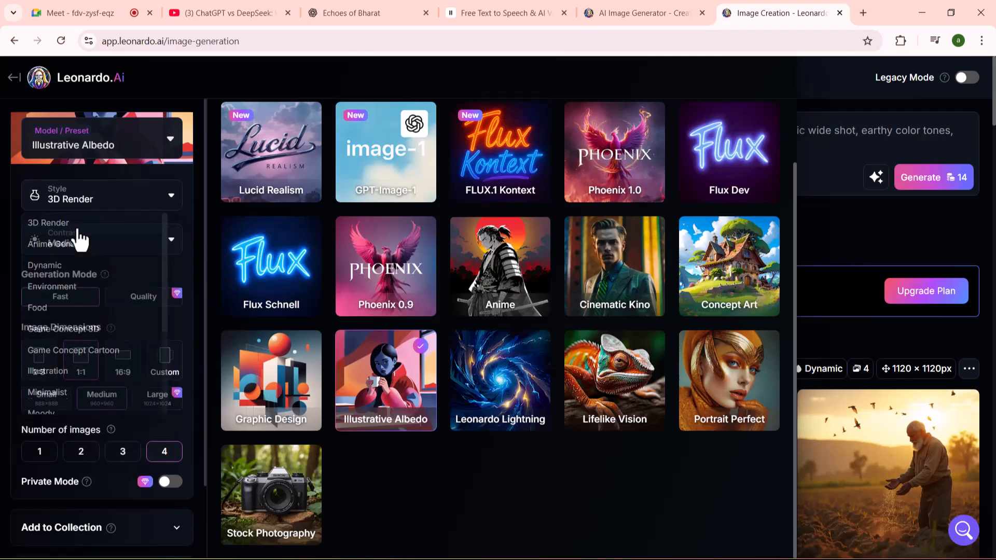
pyautogui.click(170, 139)
pyautogui.click(172, 139)
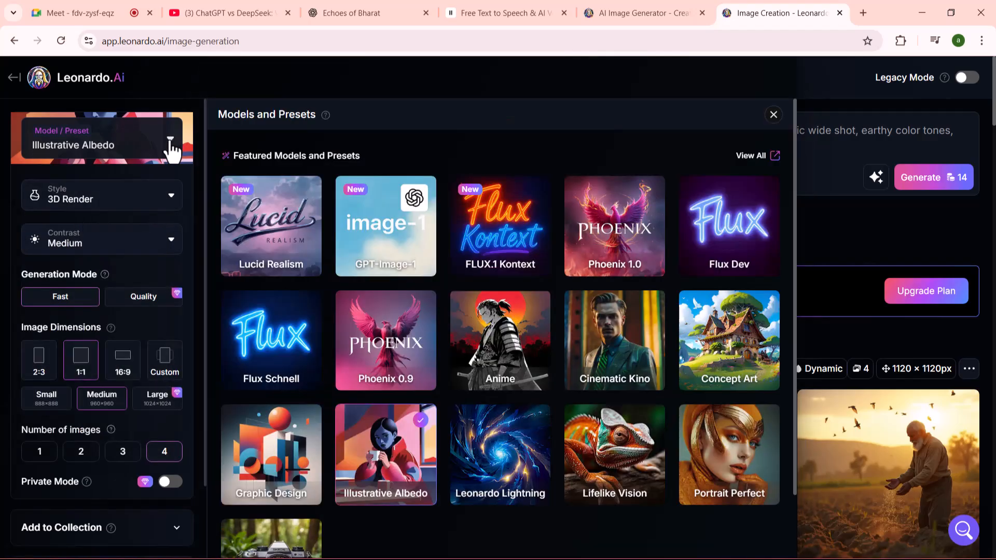
pyautogui.scroll(-2, 622, 371)
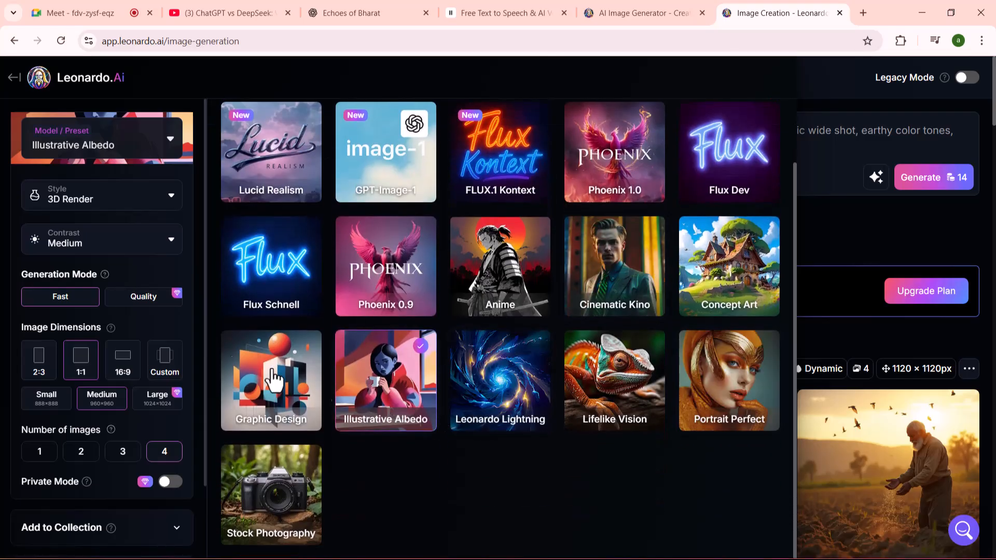
pyautogui.click(125, 250)
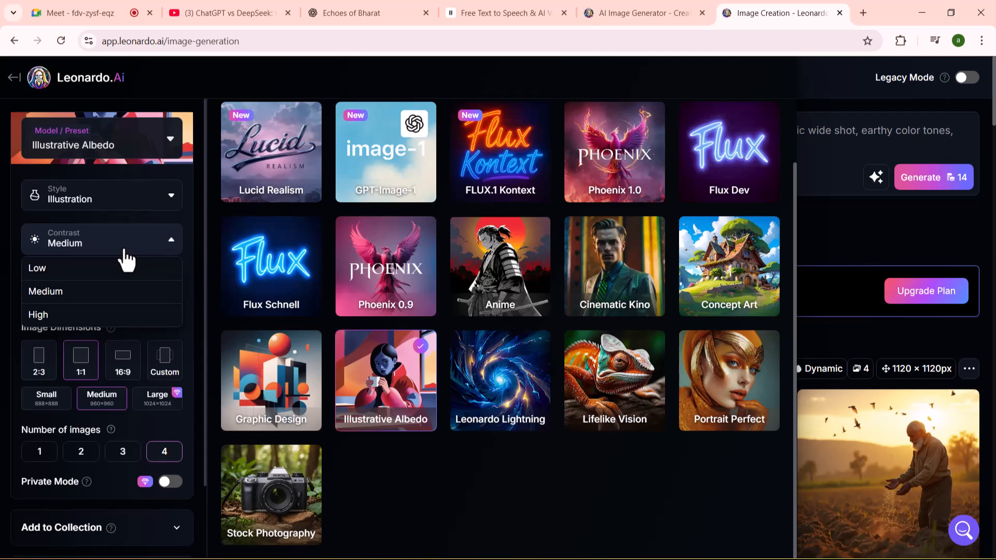
pyautogui.click(124, 250)
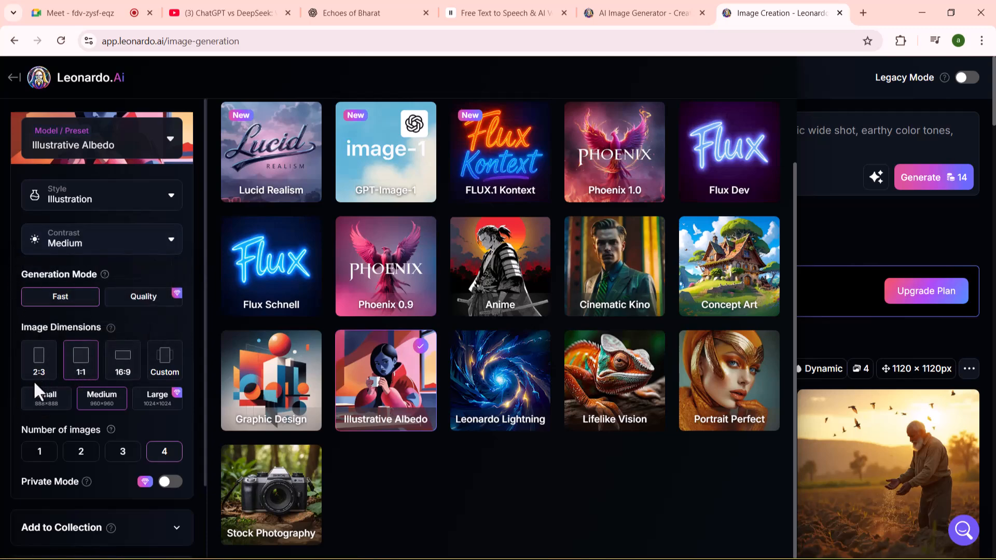
# Step: Set the image dimensions to 16:9, try to set the number of images to 2, and dismiss the subscription offer
pyautogui.click(125, 368)
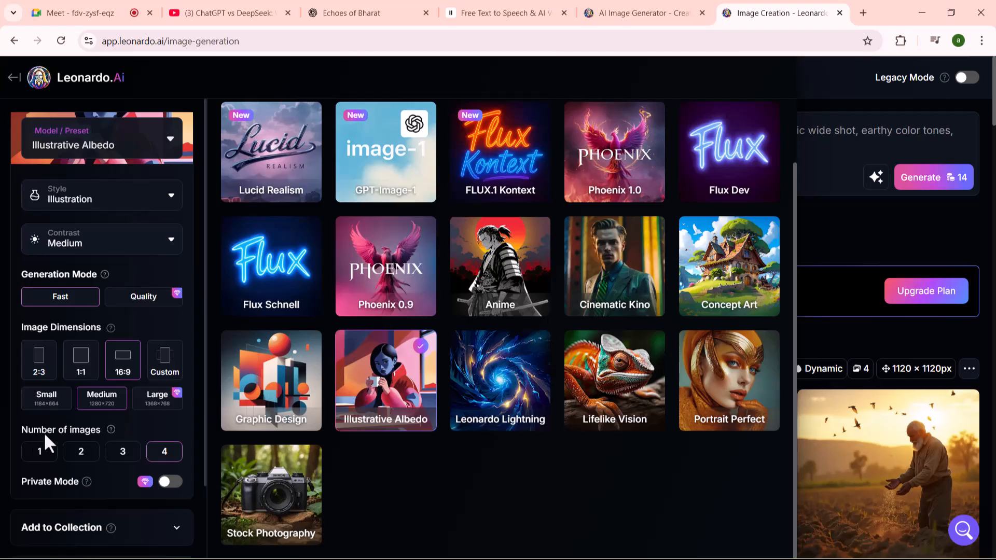
pyautogui.moveTo(116, 432)
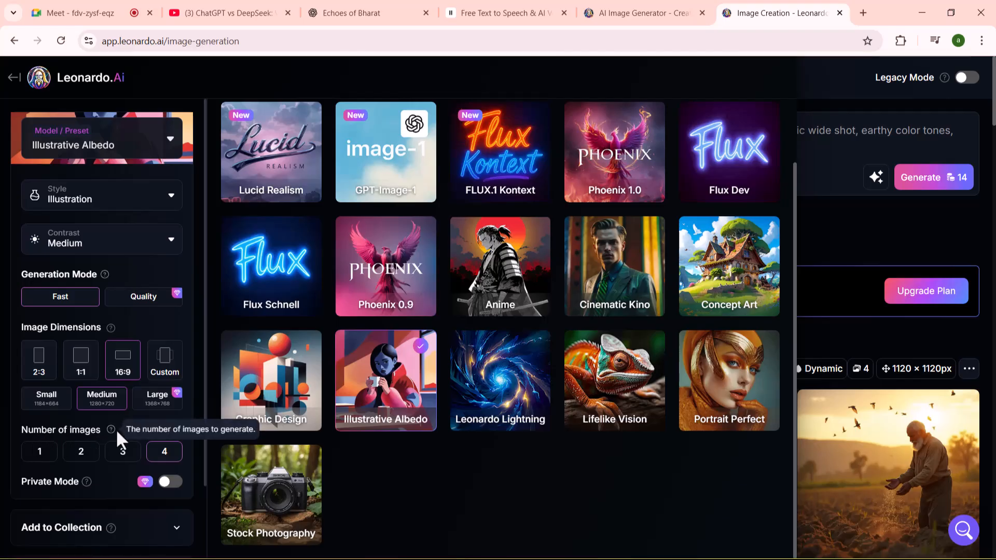
pyautogui.click(82, 451)
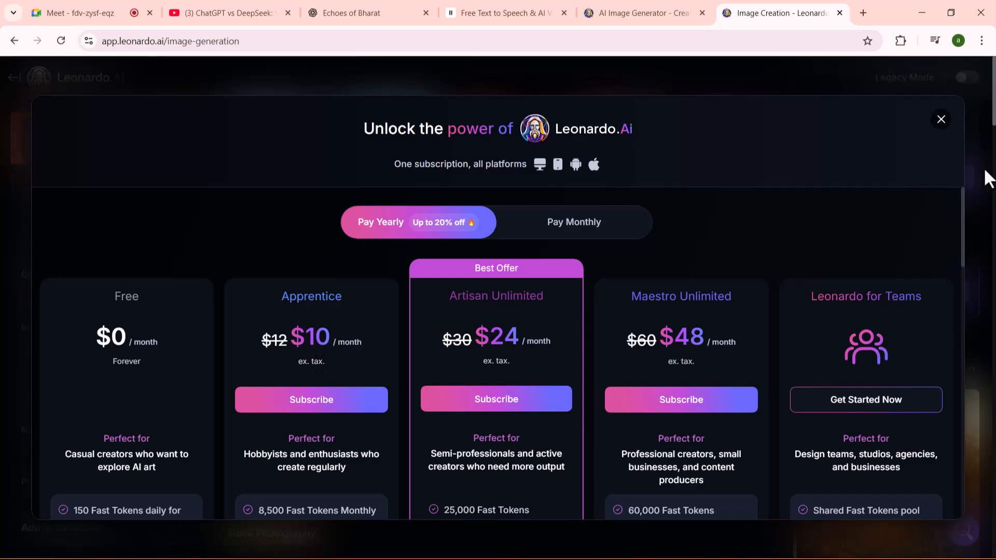
pyautogui.click(941, 119)
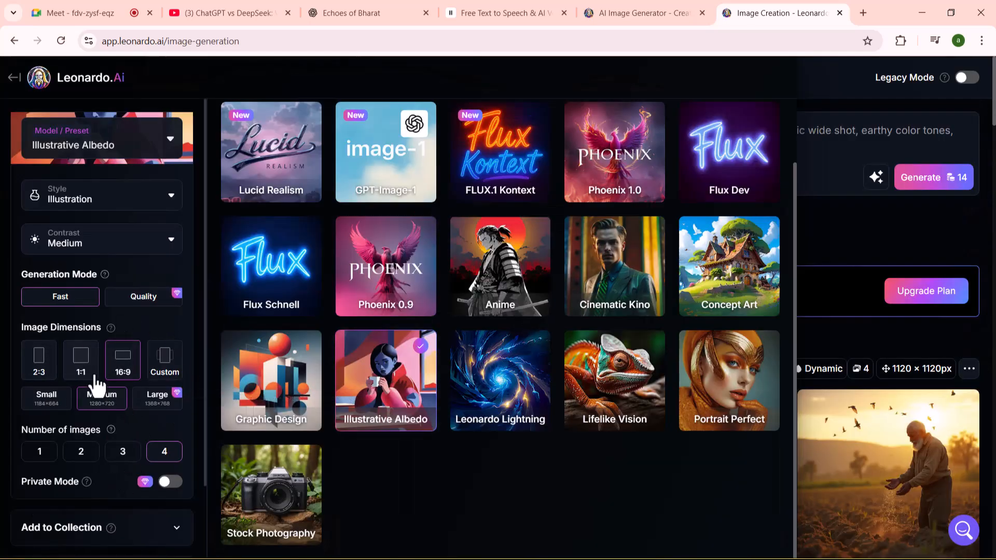
# Step: Close the model selection and generate the farmer-sowing-seeds prompt with the Illustrative Albedo model in 16:9
pyautogui.scroll(-5, 127, 466)
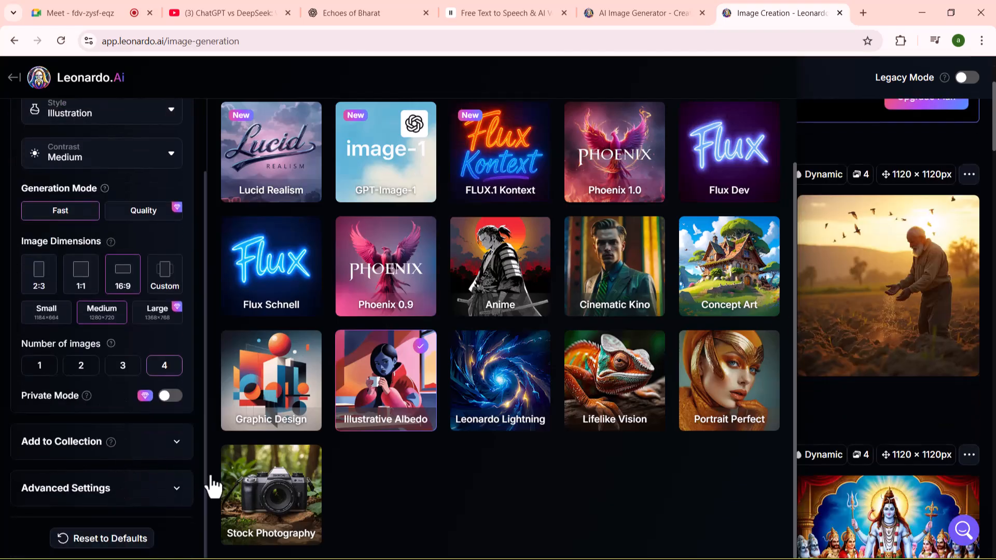
pyautogui.click(837, 132)
pyautogui.scroll(4, 714, 201)
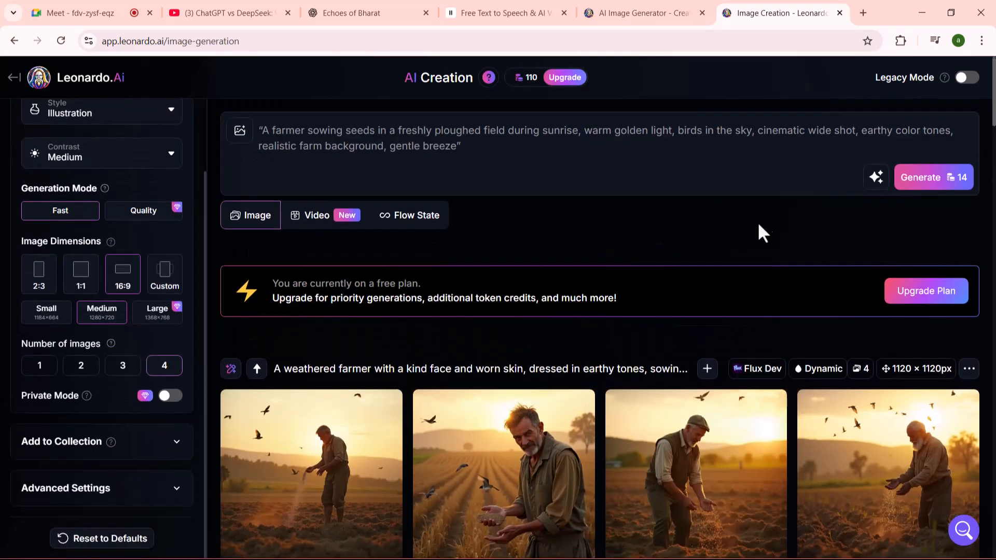
pyautogui.click(915, 182)
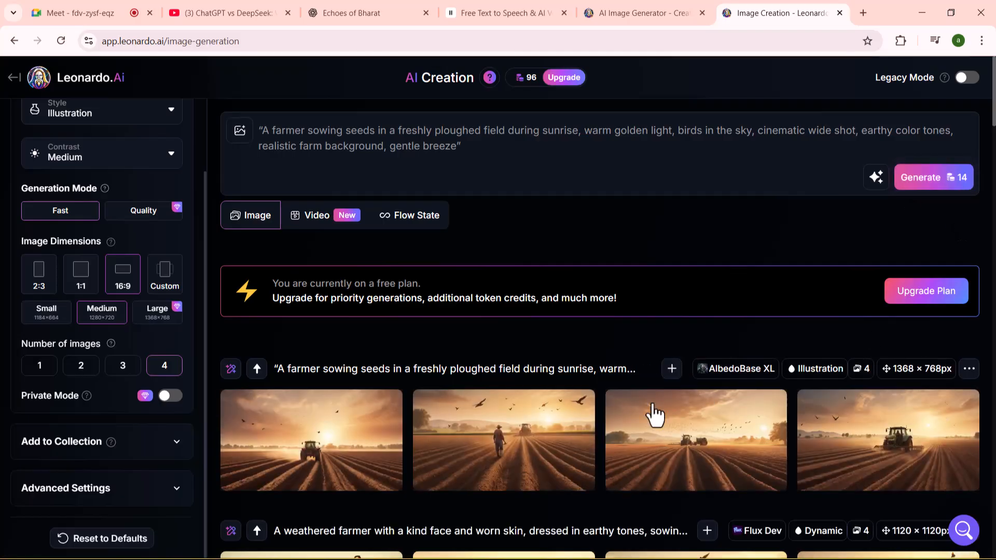
pyautogui.scroll(-3, 622, 389)
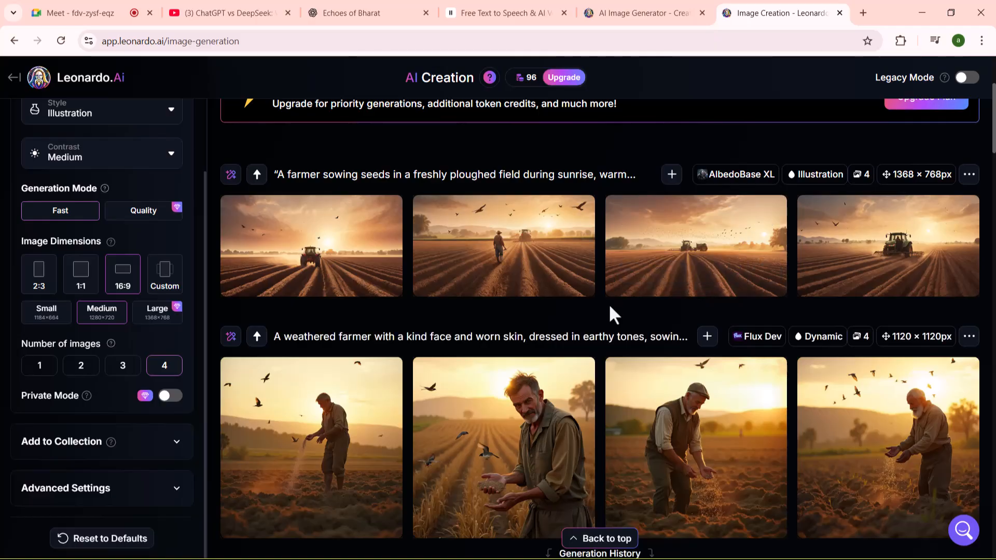
# Step: Open the first new image of the tractor in the ploughed field at sunrise, download it and close it
pyautogui.click(361, 248)
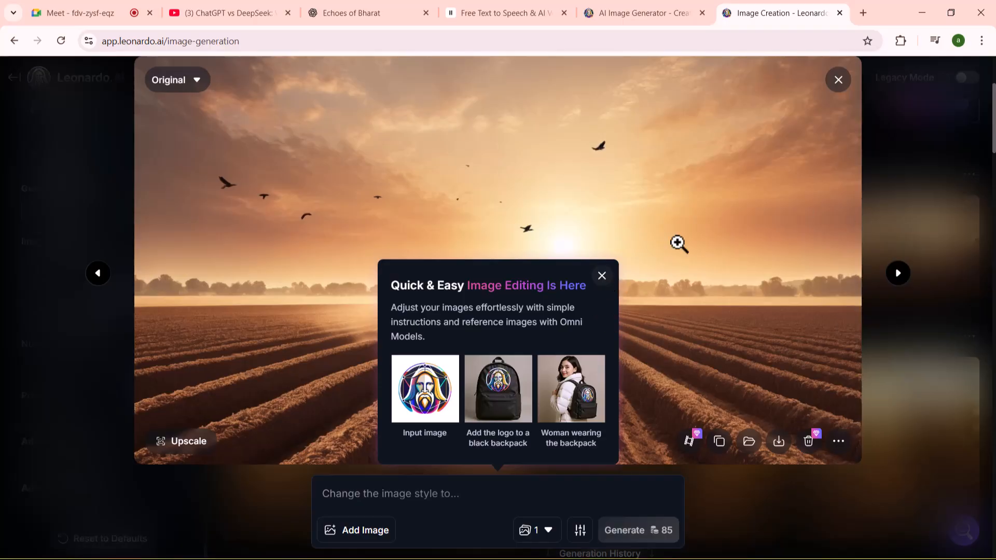
pyautogui.click(602, 275)
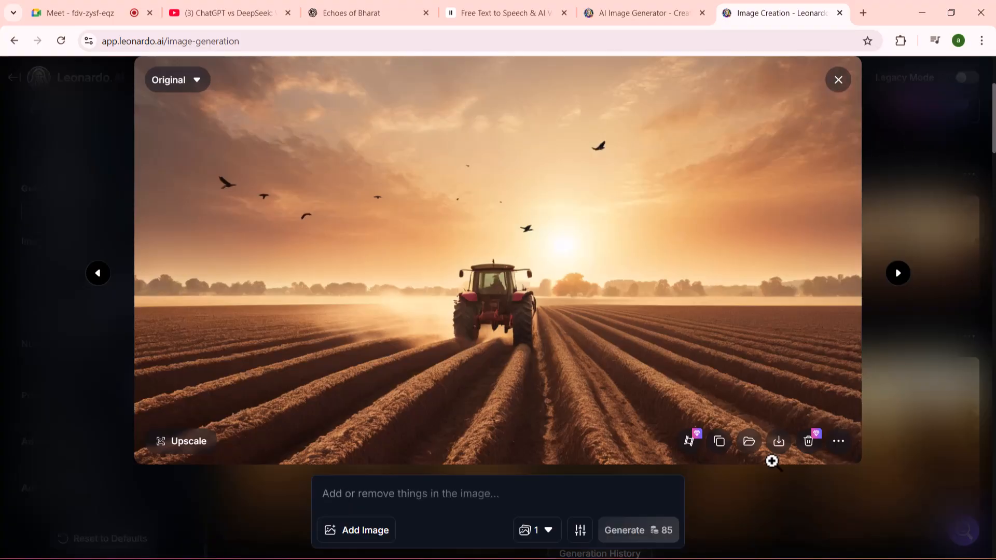
pyautogui.click(778, 442)
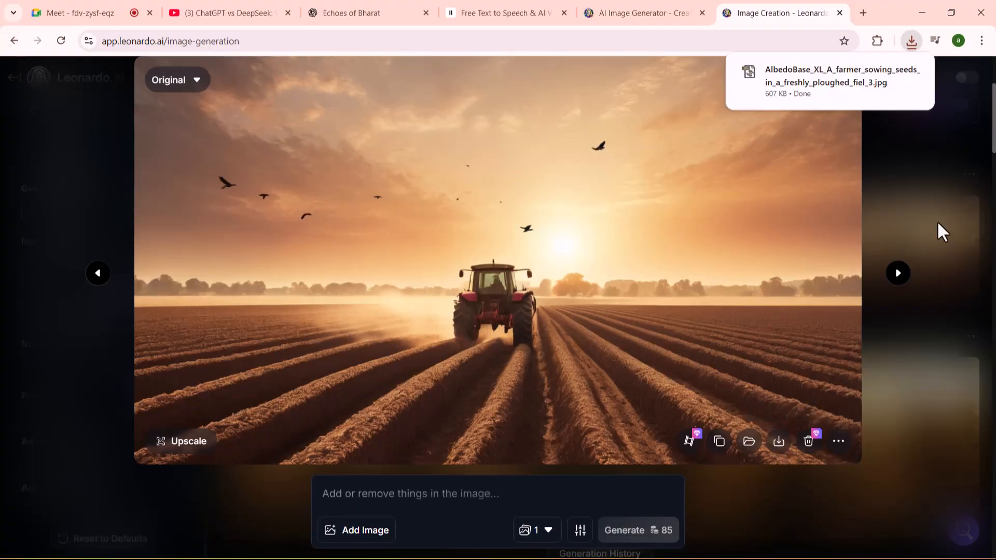
pyautogui.click(937, 169)
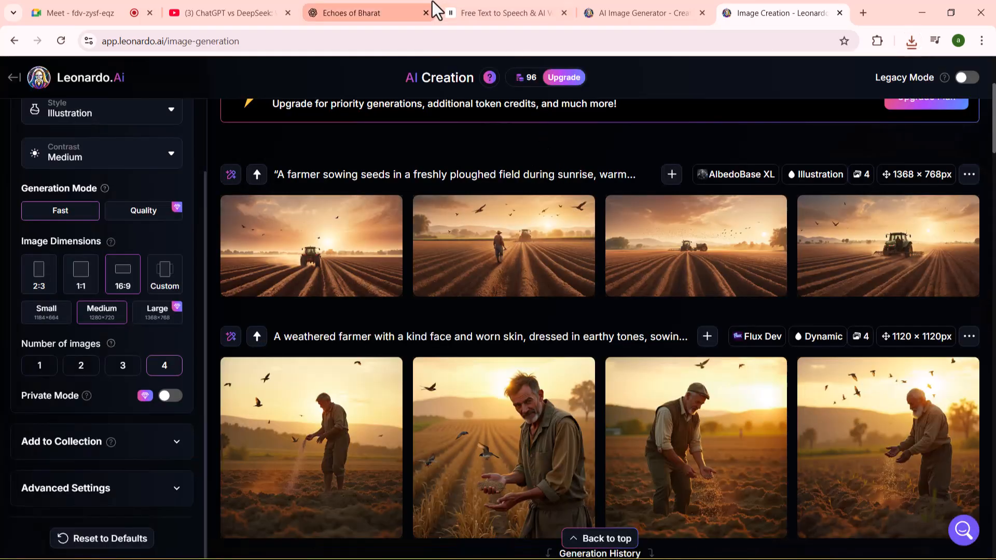
# Step: Switch to the ChatGPT conversation, dismiss the image creation notice and copy the Scene 5 prompt about threshing and transporting crops
pyautogui.click(391, 9)
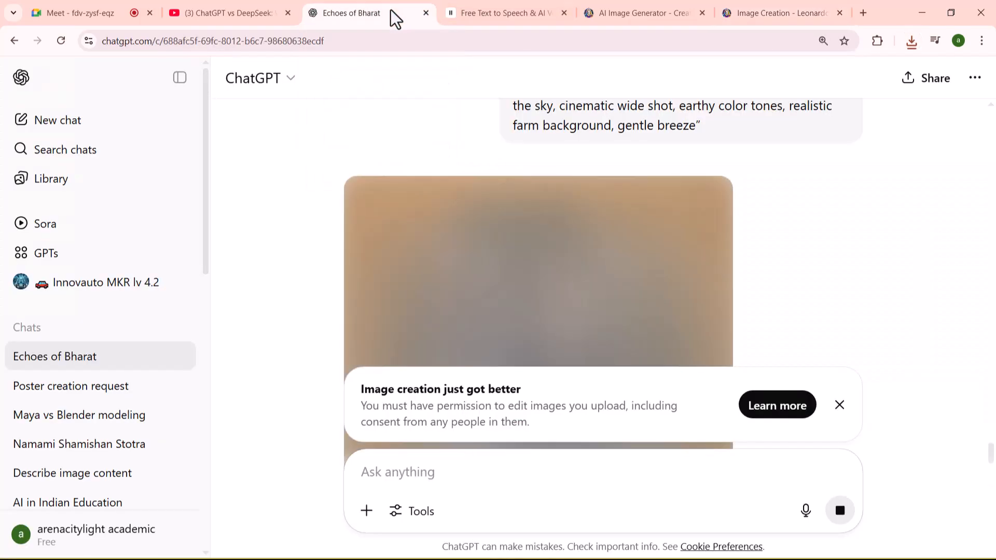
pyautogui.scroll(-3, 825, 236)
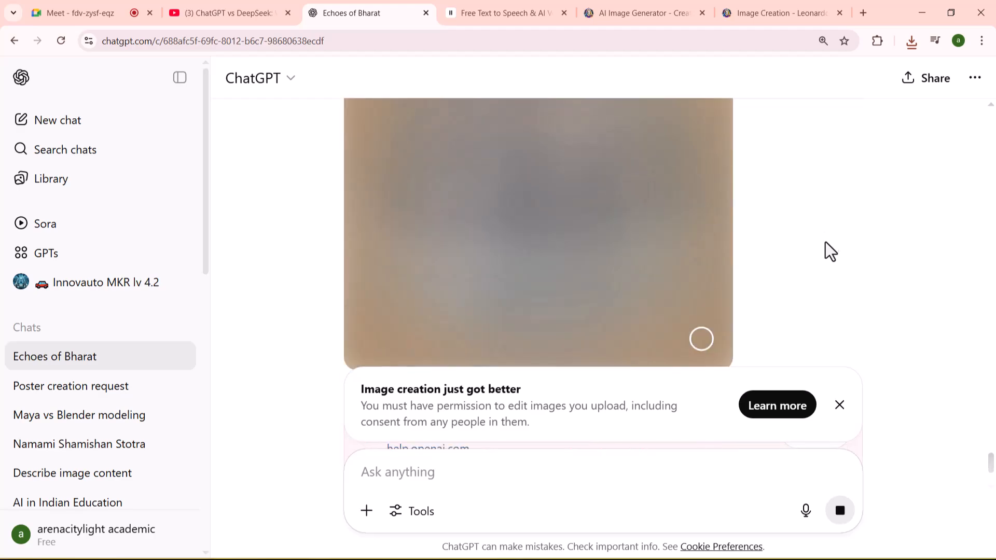
pyautogui.click(839, 407)
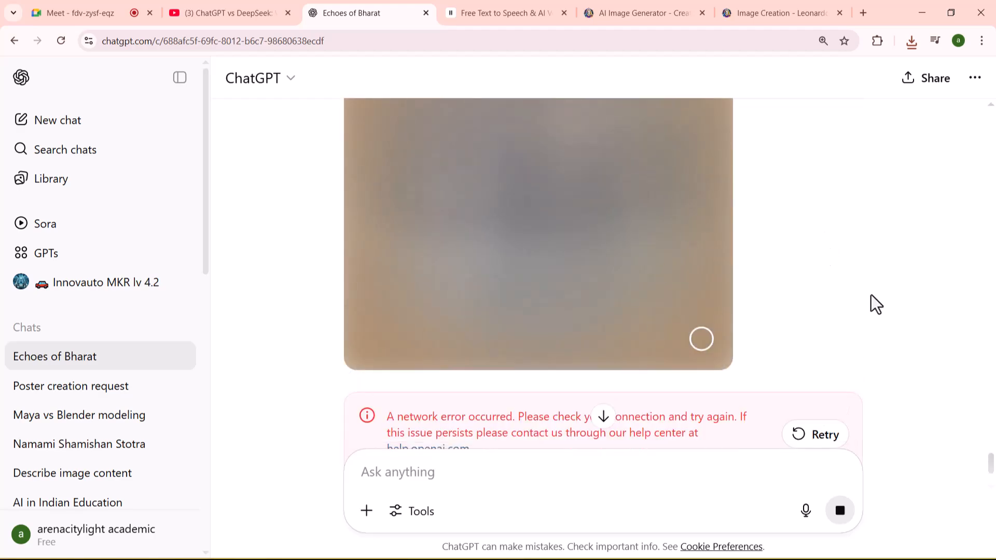
pyautogui.scroll(5, 866, 306)
pyautogui.scroll(5, 865, 309)
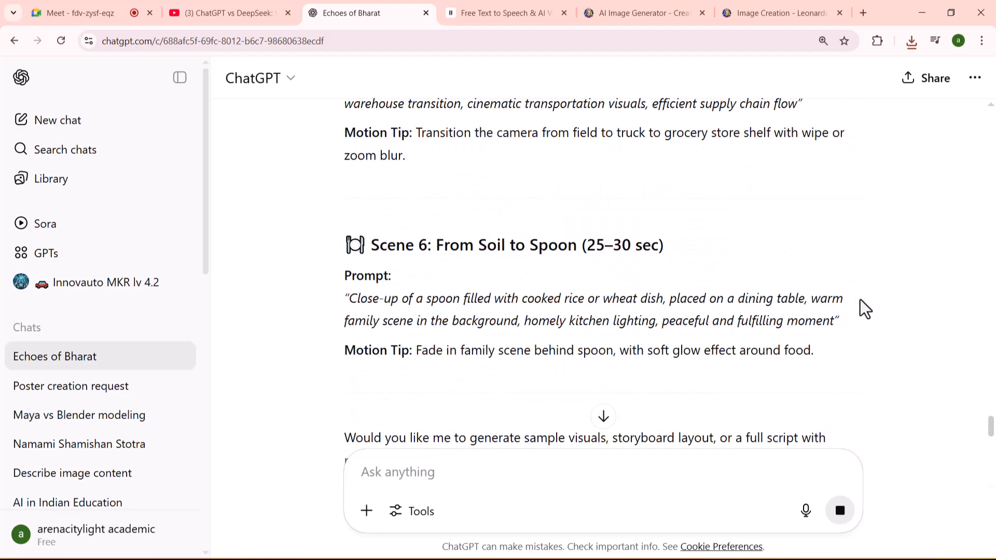
pyautogui.scroll(2, 669, 291)
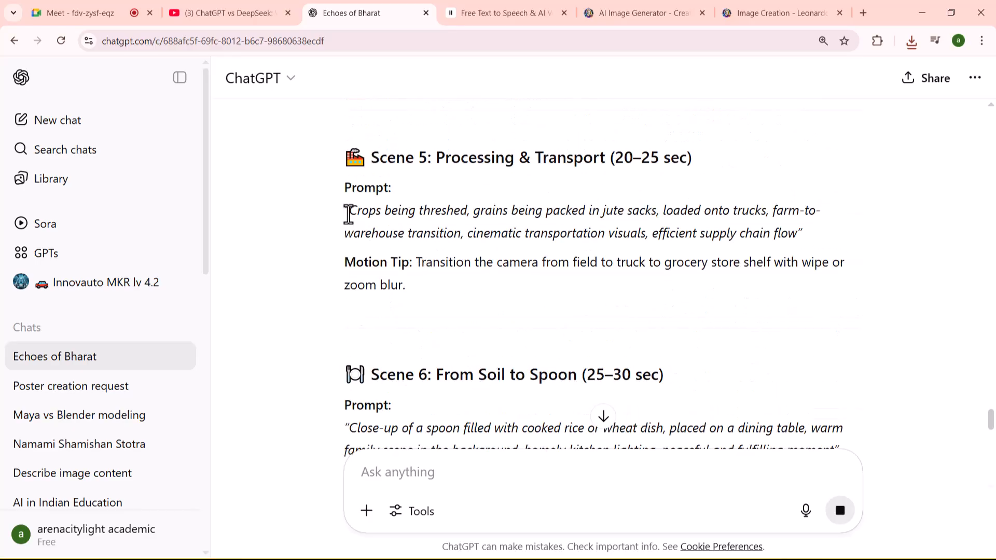
pyautogui.moveTo(801, 235); pyautogui.dragTo(349, 205)
pyautogui.hotkey('ctrl', 'c')
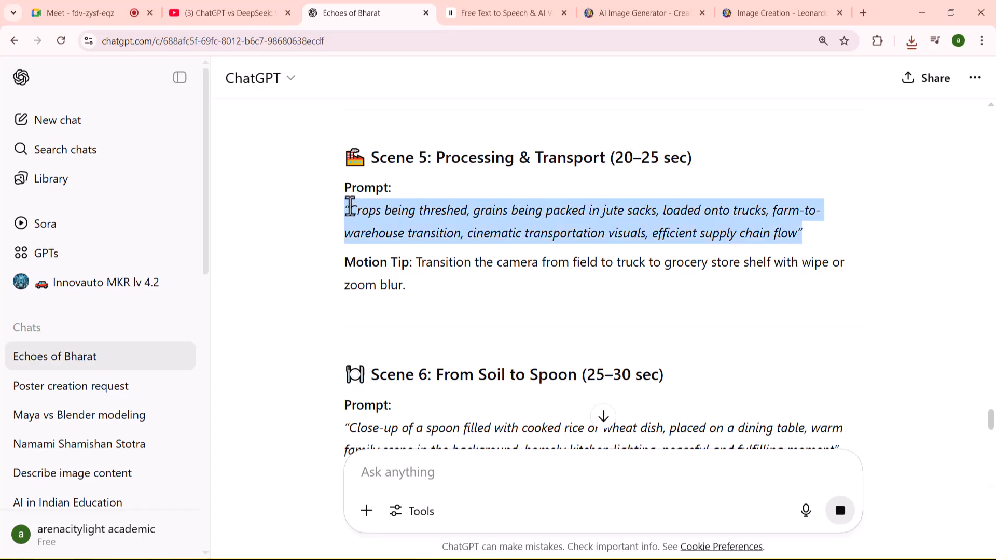
# Step: Return to Leonardo.Ai, replace the farmer prompt with the copied Scene 5 prompt and generate the images
pyautogui.click(778, 15)
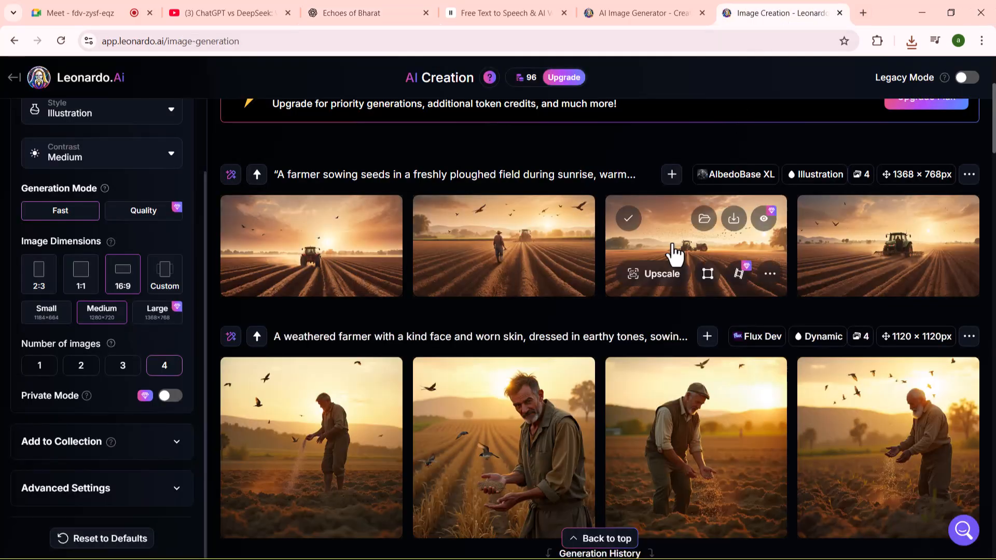
pyautogui.scroll(4, 706, 293)
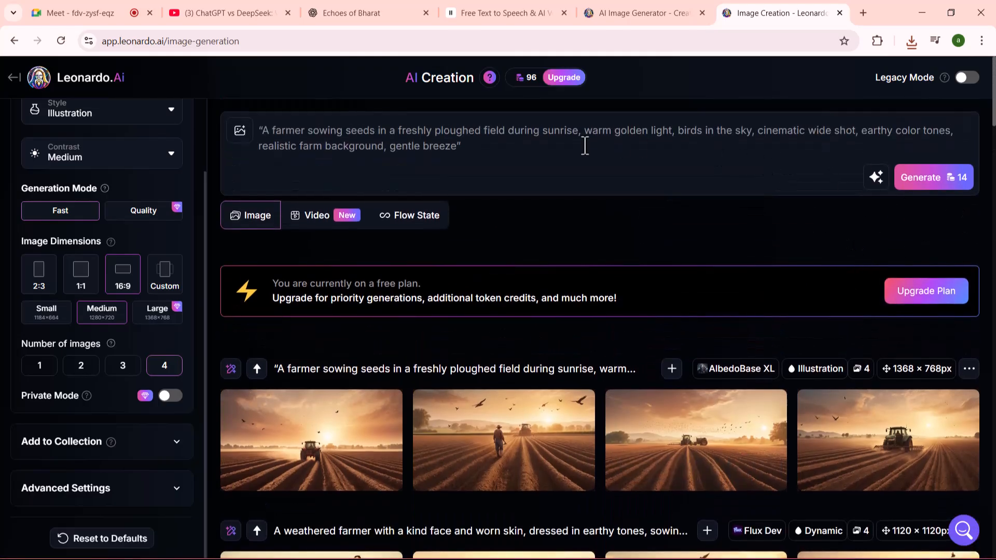
pyautogui.moveTo(498, 149); pyautogui.dragTo(247, 83)
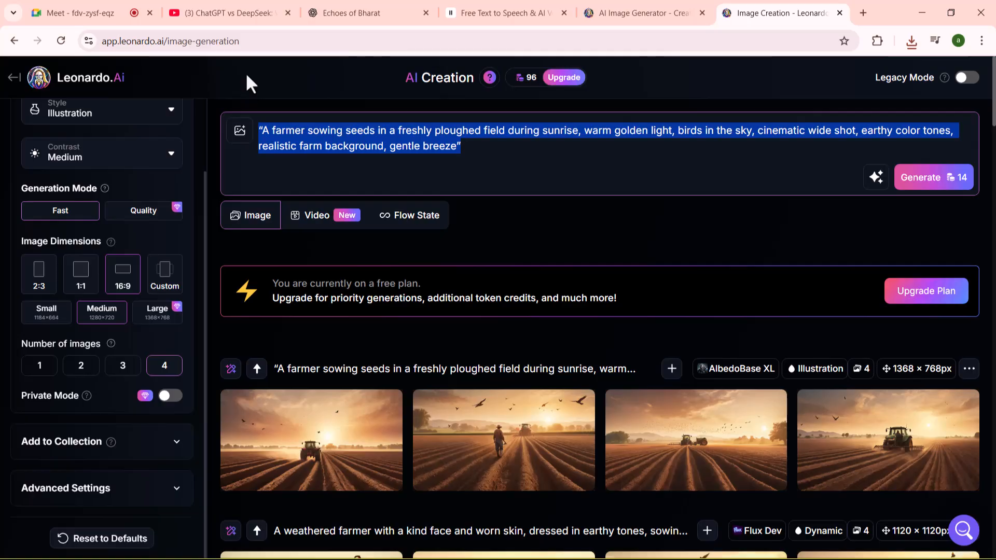
pyautogui.hotkey('ctrl', 'v')
pyautogui.click(920, 186)
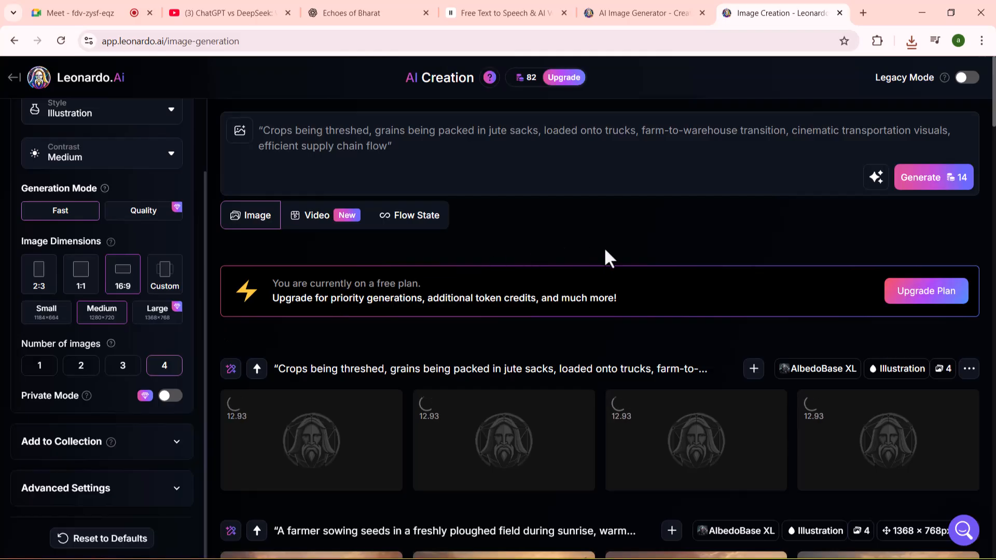
pyautogui.scroll(-3, 611, 272)
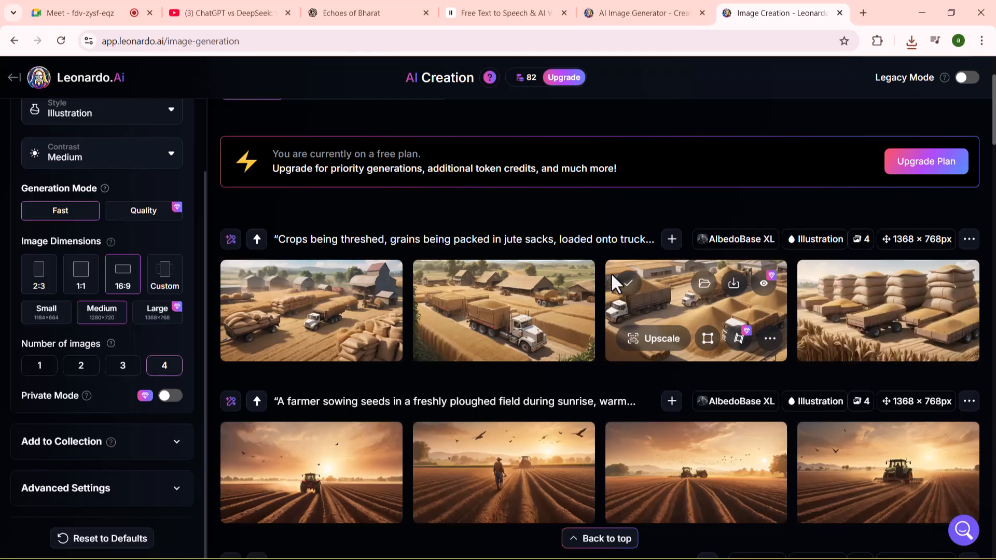
# Step: Download the first and fourth images of the threshing set, showing the sack-loaded carts and the stacked grain sacks
pyautogui.click(332, 316)
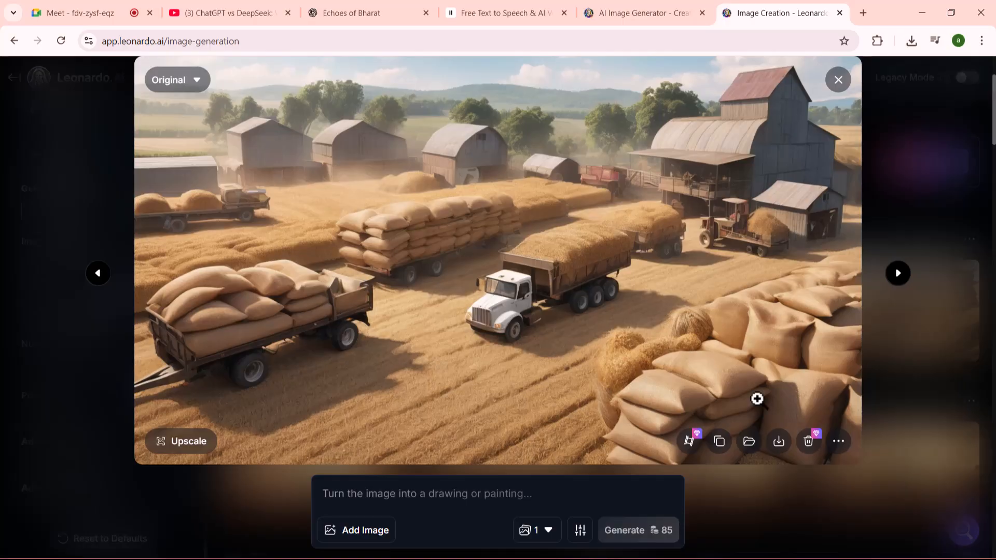
pyautogui.click(778, 442)
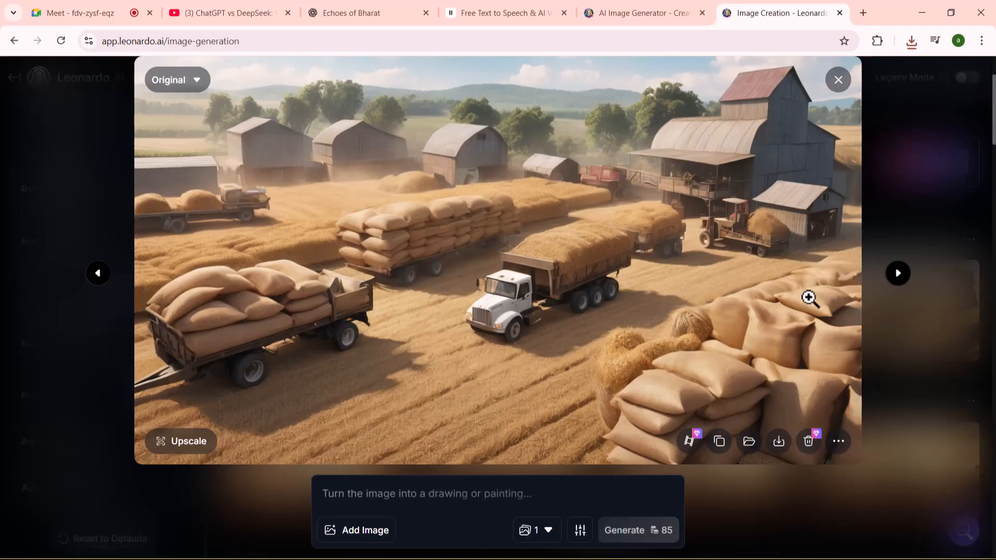
pyautogui.click(836, 82)
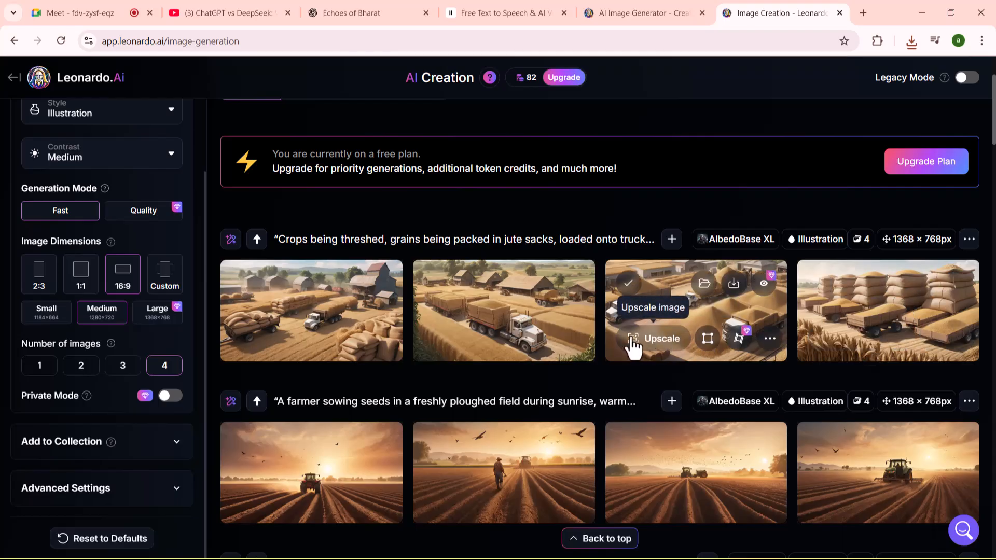
pyautogui.click(856, 314)
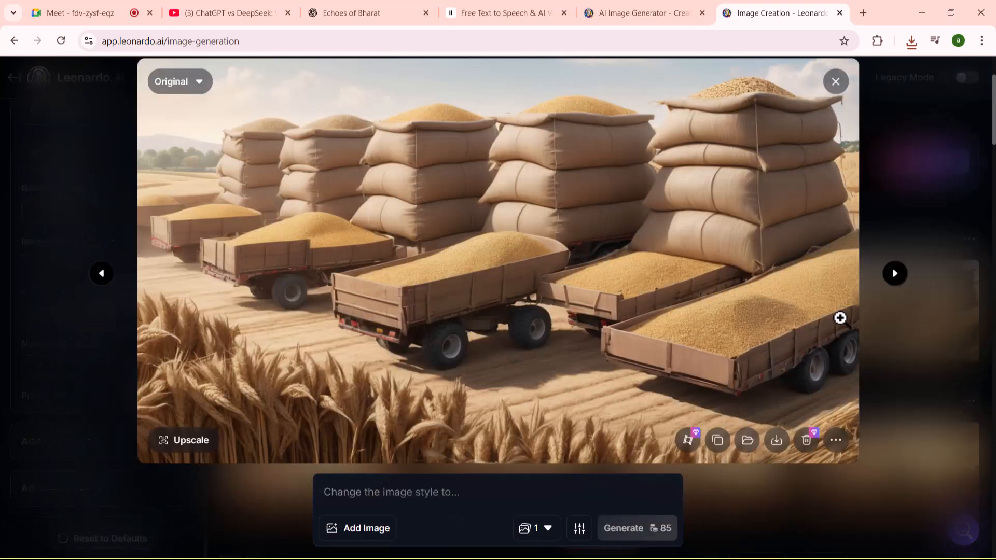
pyautogui.click(779, 442)
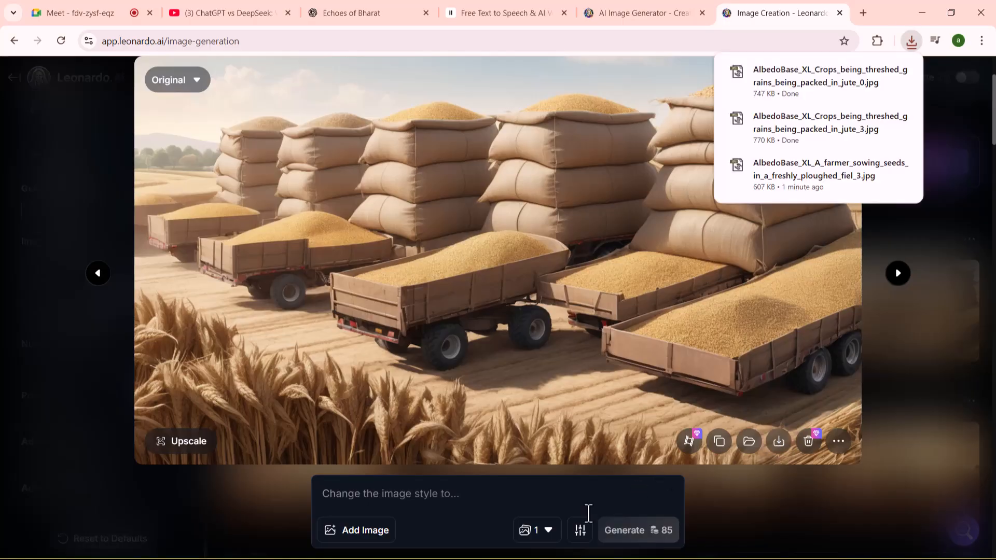
pyautogui.click(971, 278)
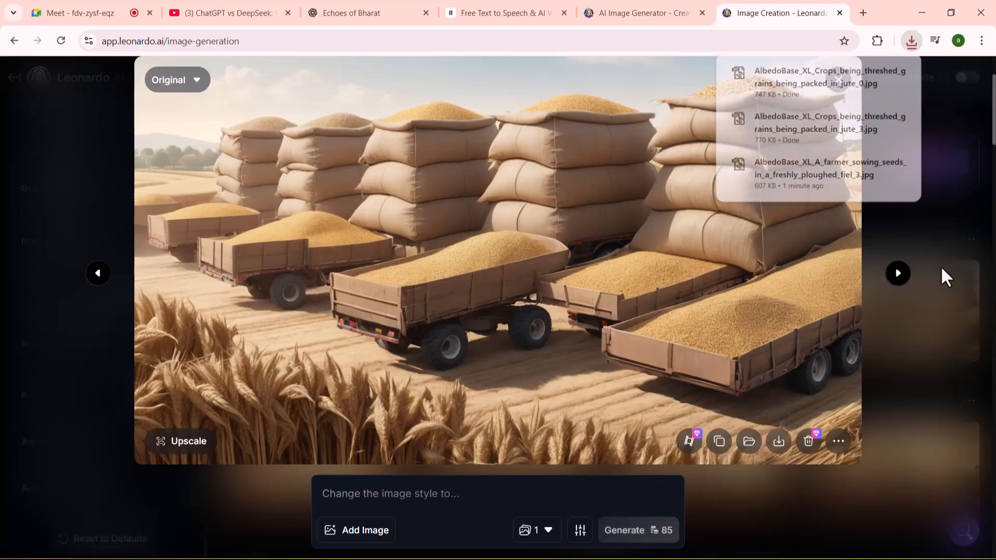
# Step: Download the third image of the threshing set, showing trucks among grain piles, and close it
pyautogui.click(666, 318)
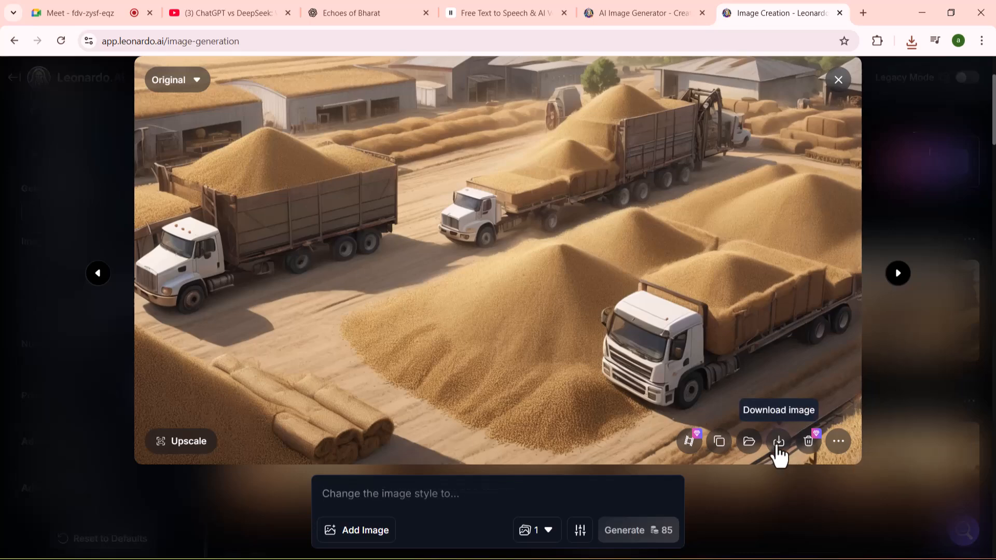
pyautogui.click(779, 441)
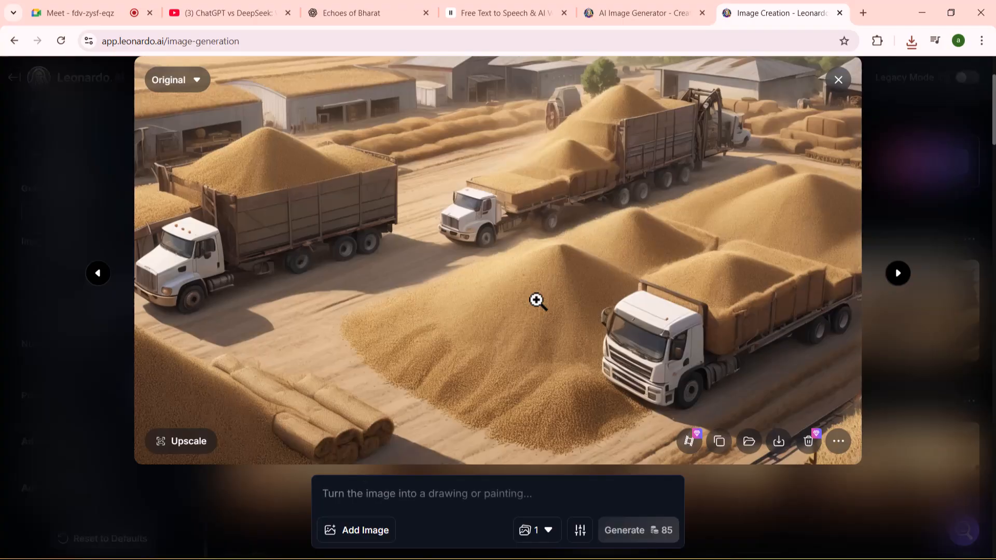
pyautogui.click(916, 213)
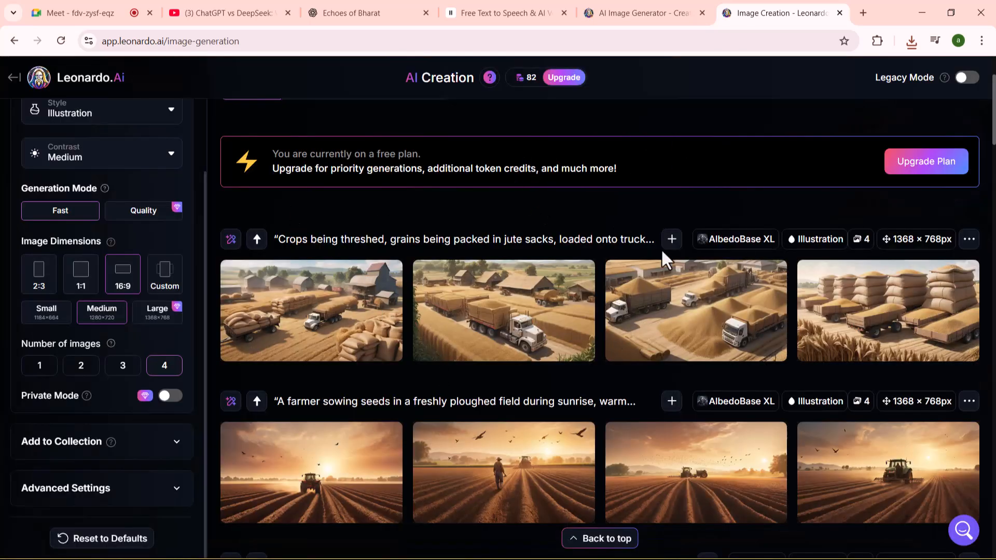
# Step: Bring up the overview of open windows to switch to another program
pyautogui.hotkey('alt', 'Tab')
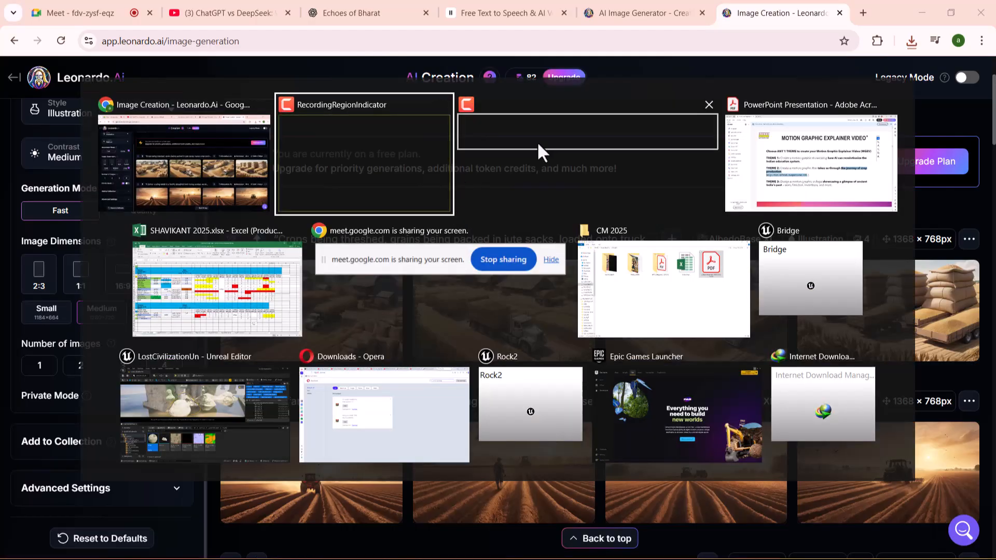